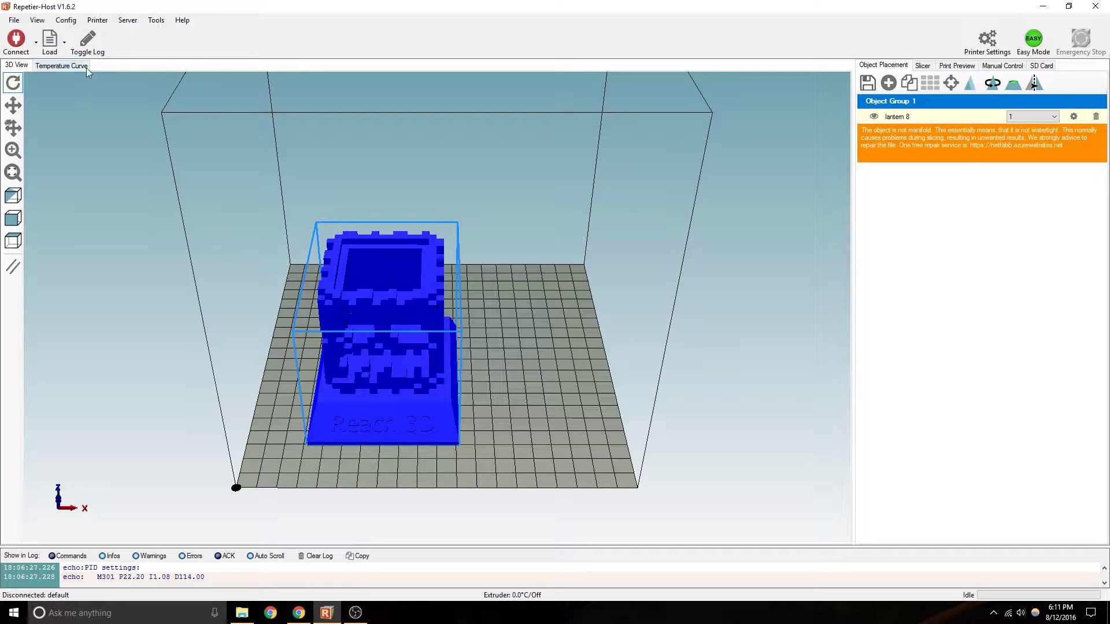
After the failed connection attempt, change the printer port from COM1 to COM3 and apply it.
left_click(14, 42)
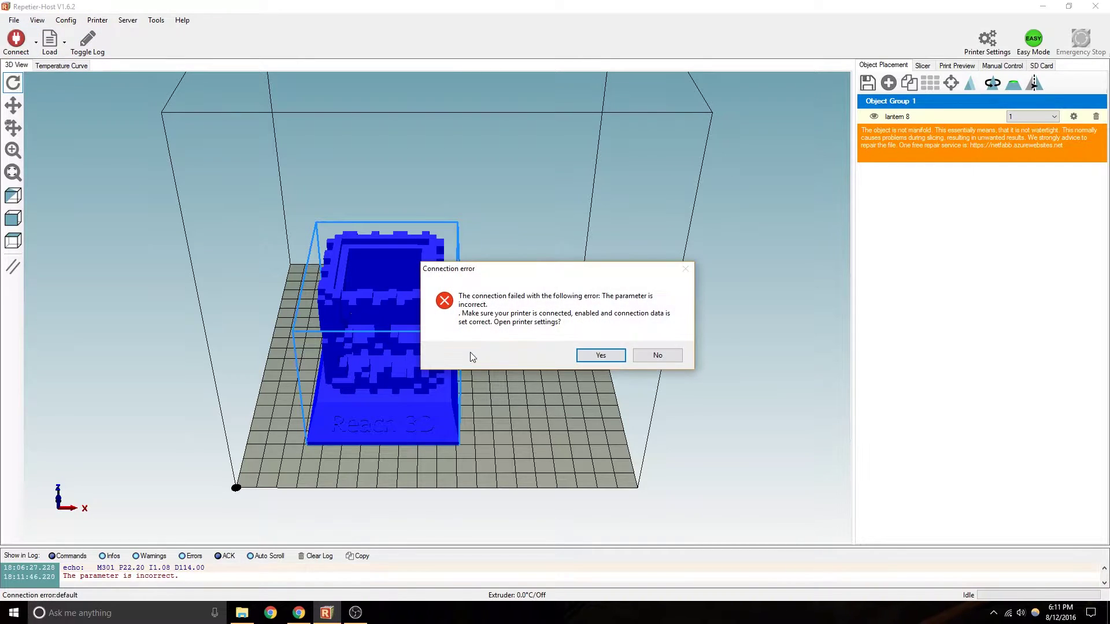
left_click(601, 356)
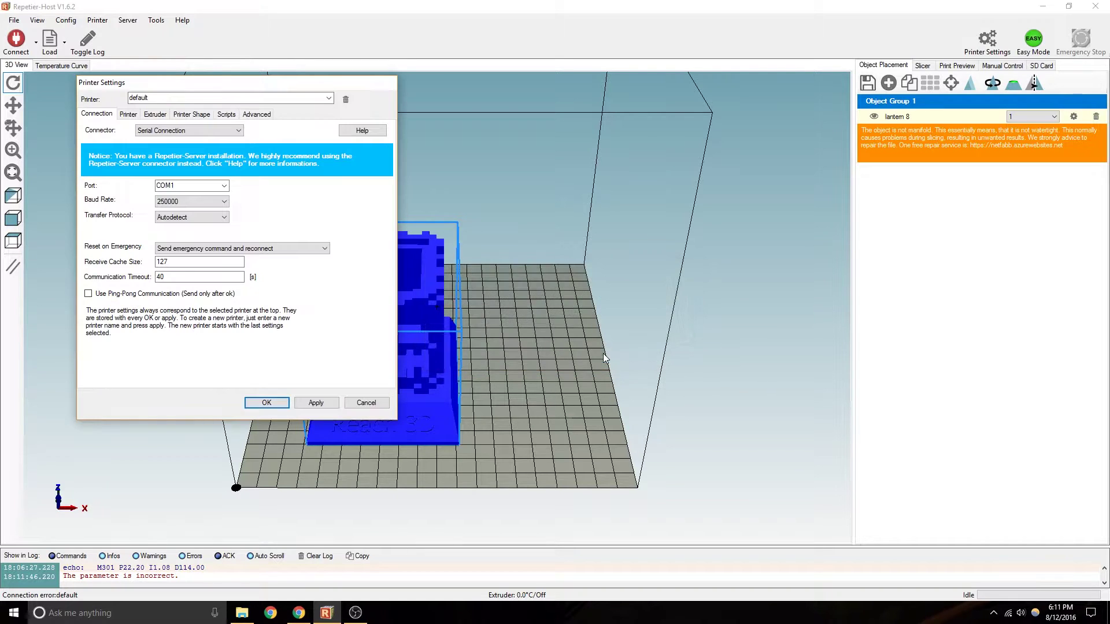
left_click(222, 186)
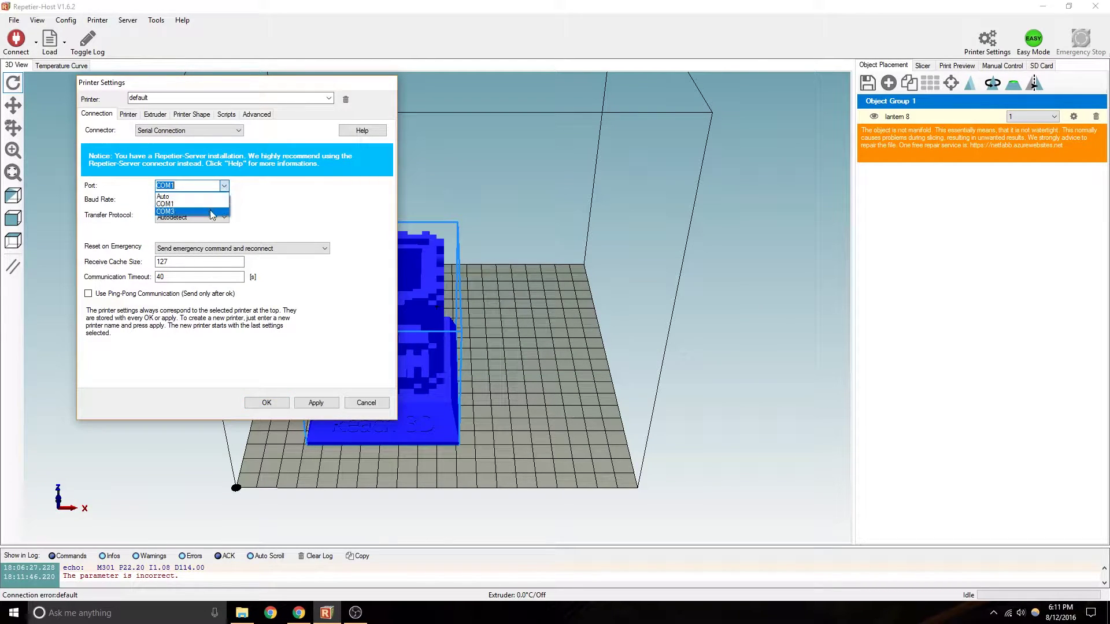
left_click(211, 212)
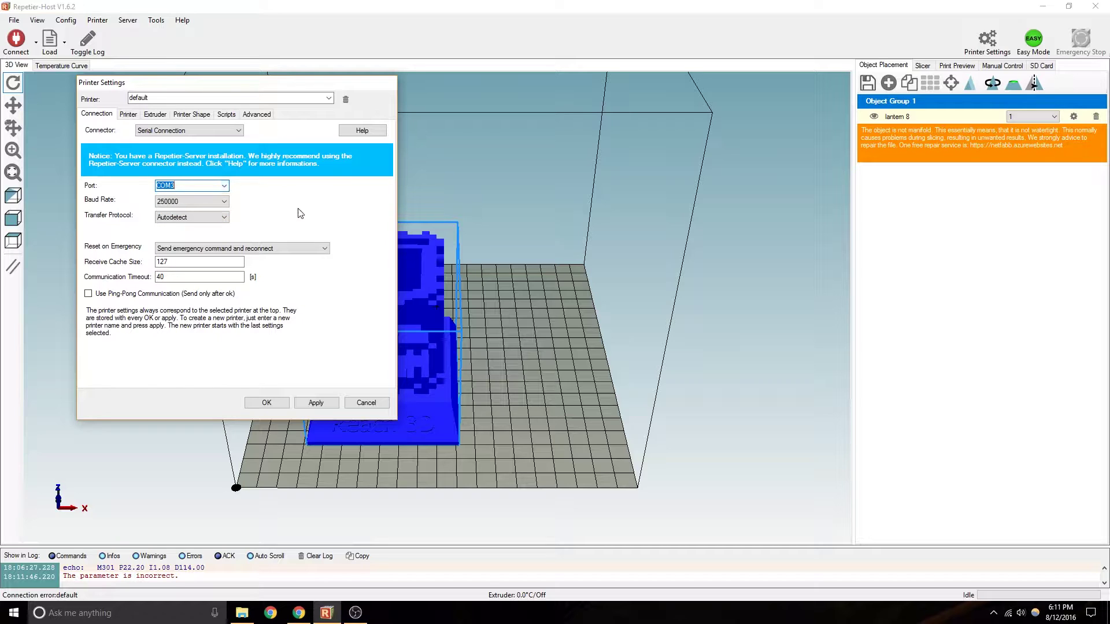
mouse_move(193, 205)
left_click(316, 404)
left_click(266, 404)
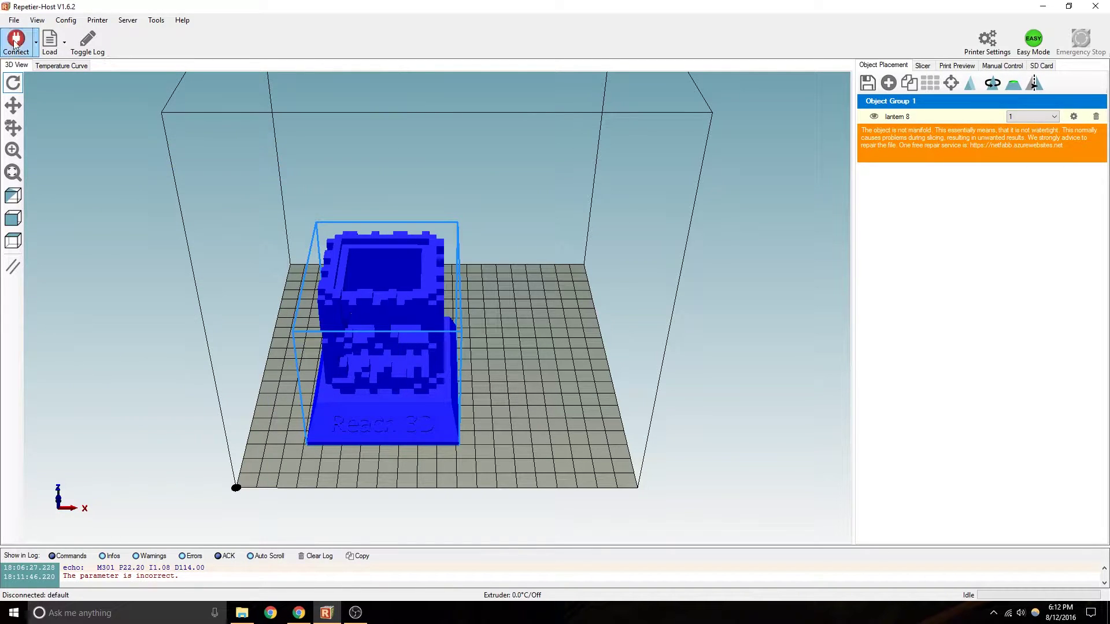
Connect, load lantern 8.stl, delete Object Group 1, and move the new lantern left.
left_click(15, 42)
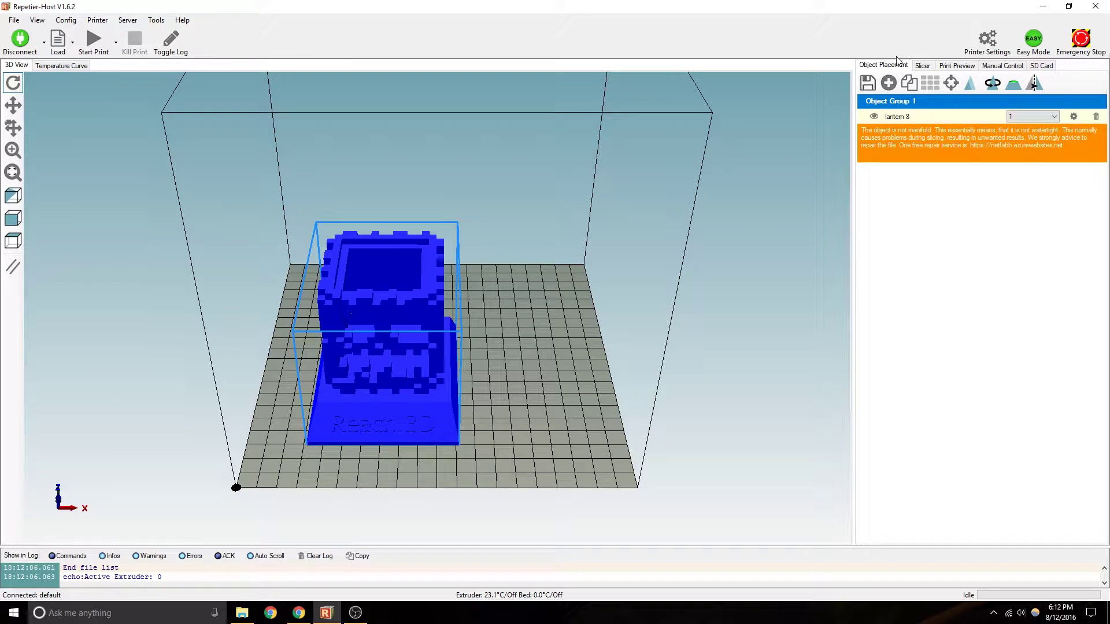
left_click_drag(419, 310, 601, 350)
left_click(888, 83)
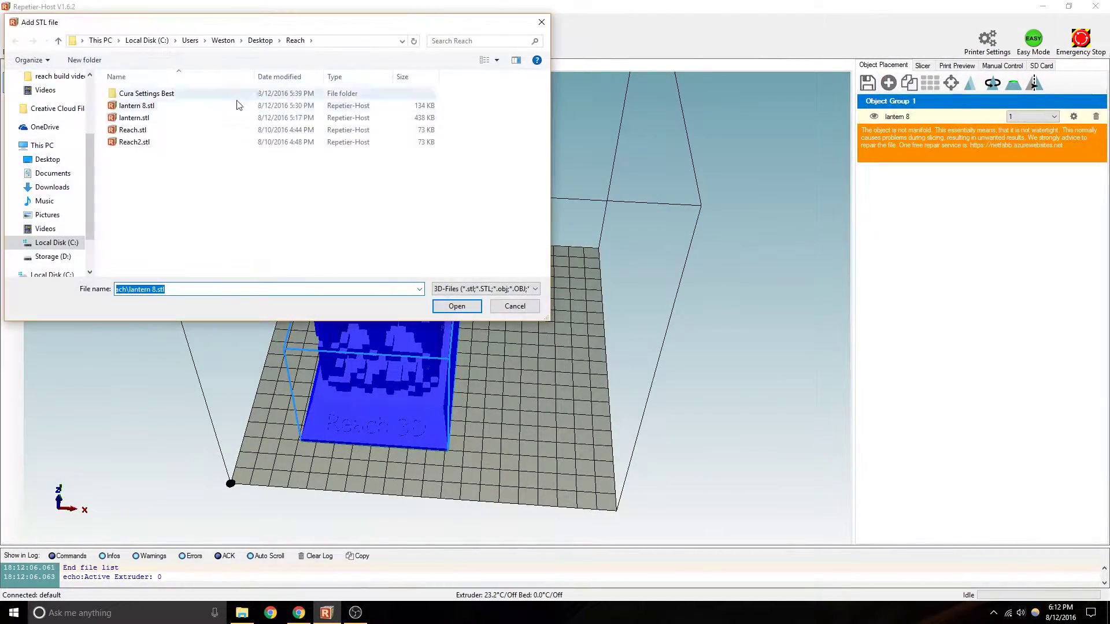
left_click(190, 106)
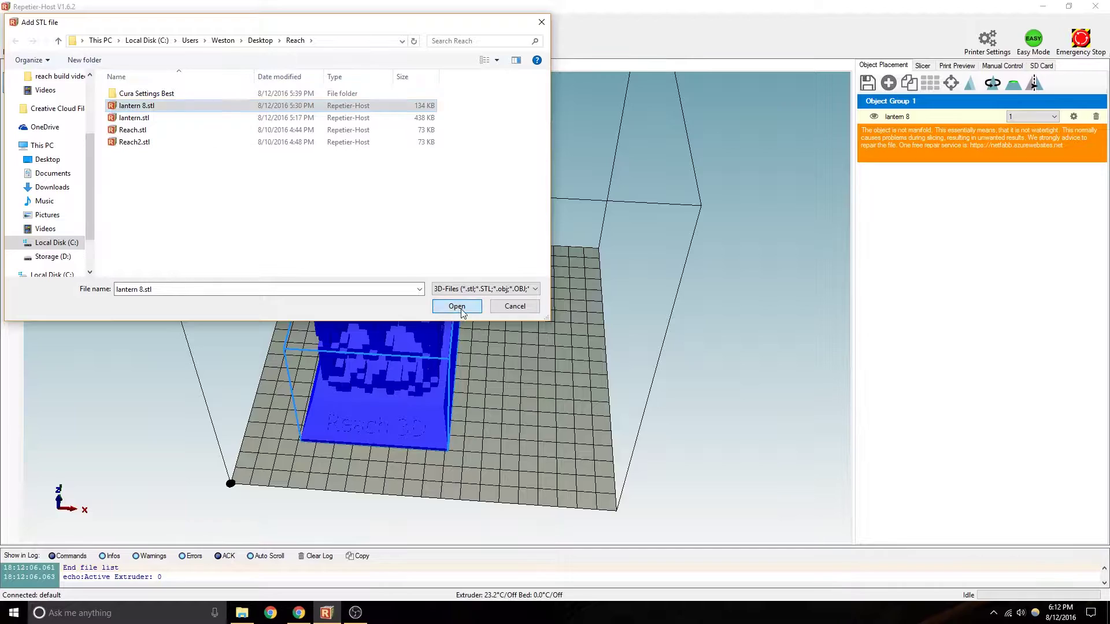
left_click(461, 310)
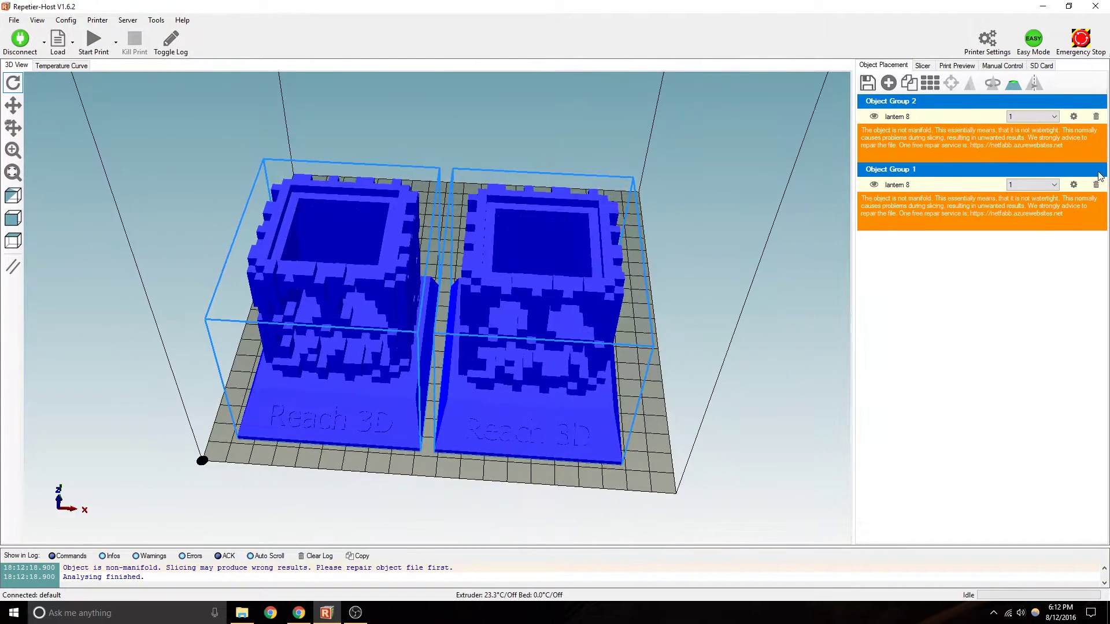
left_click(1096, 185)
left_click_drag(533, 335, 275, 428)
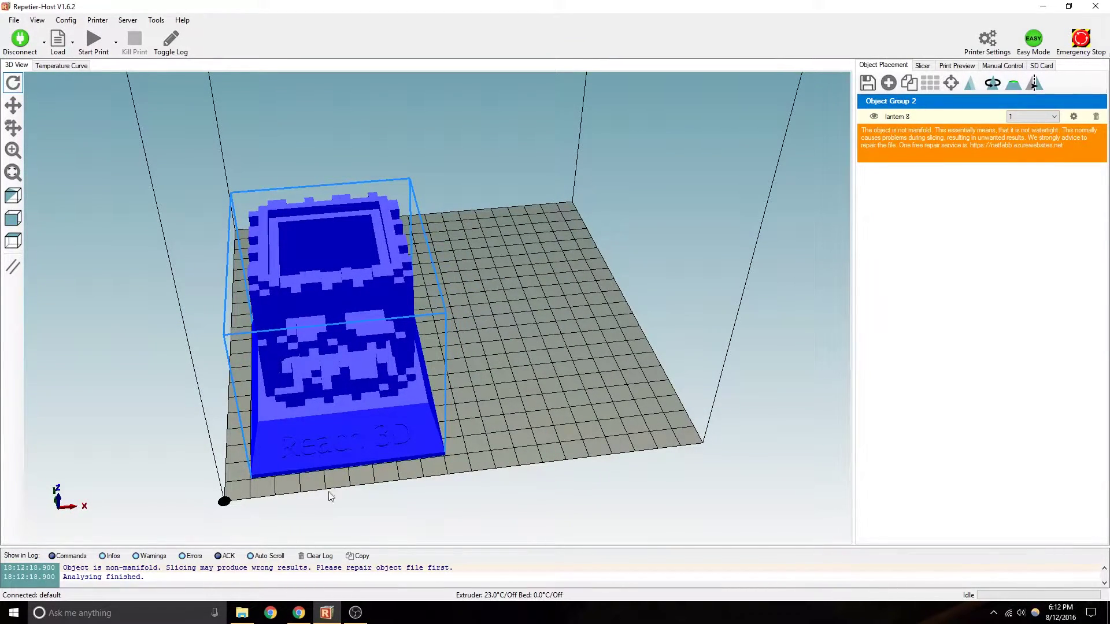
In CuraEngine settings, keep Reach 60 Shell 2 and no adhesion, and set quality to 0.2 mm.
left_click(923, 67)
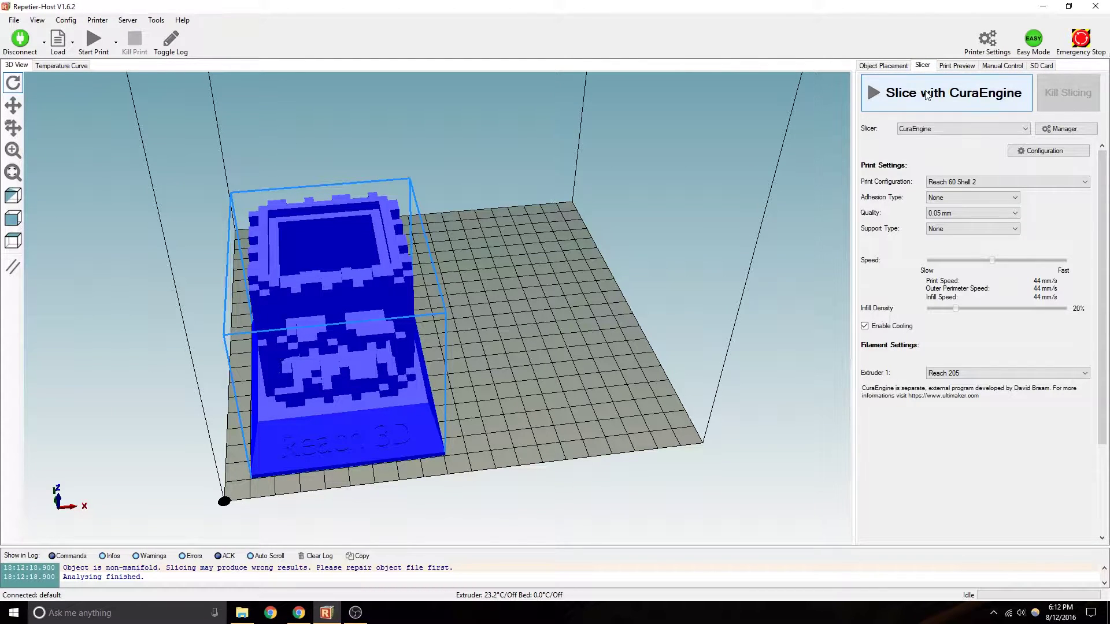
left_click(974, 182)
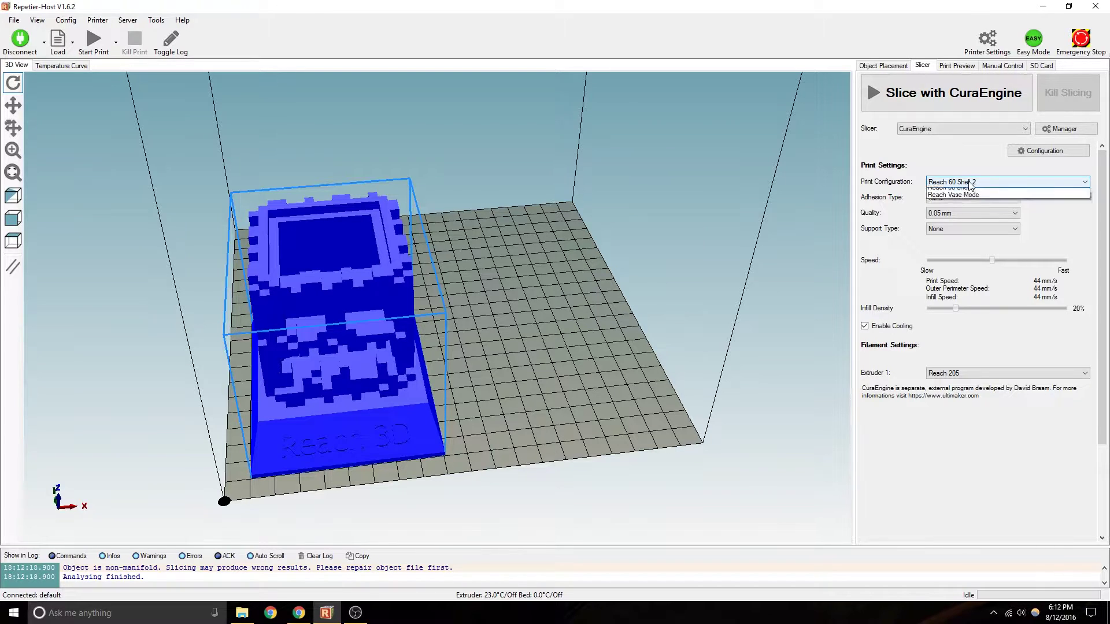
left_click(975, 207)
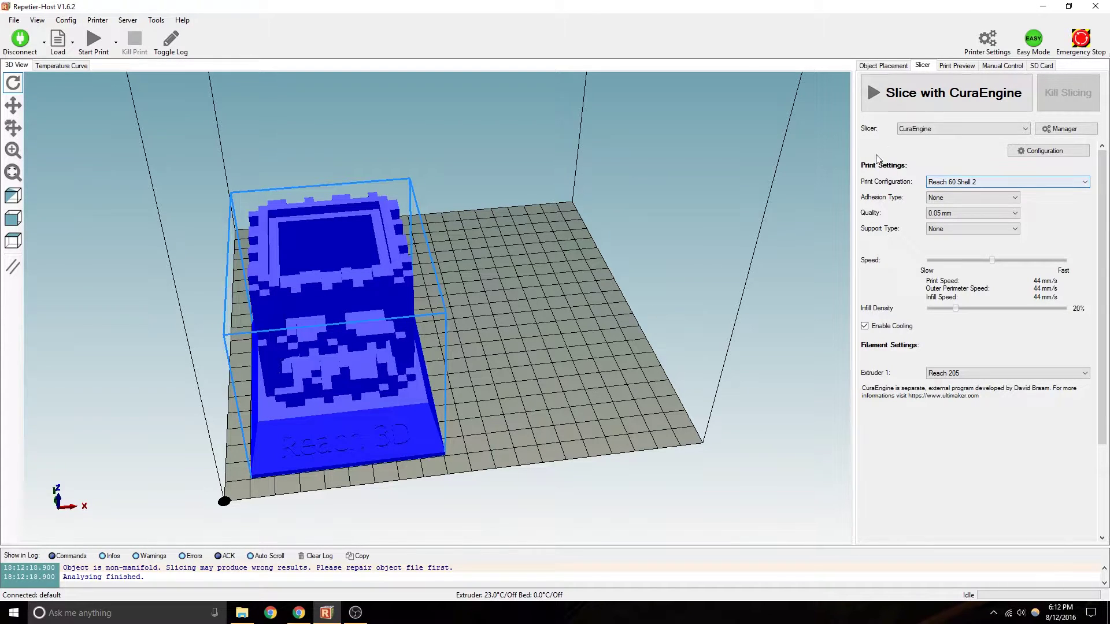
left_click(962, 197)
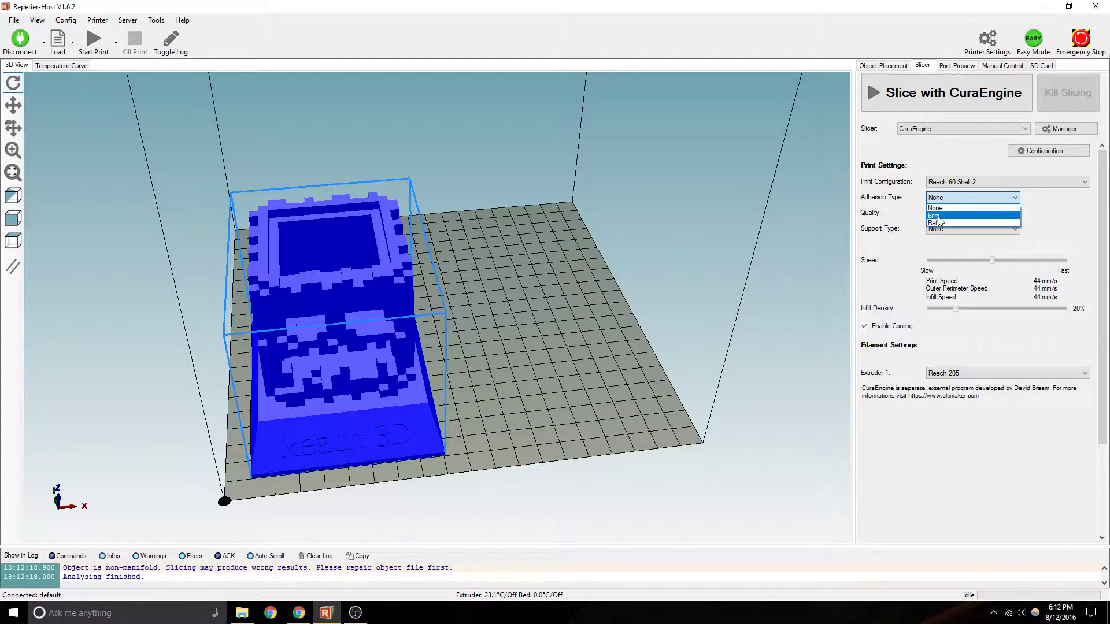
scroll(911, 233, "up", 2)
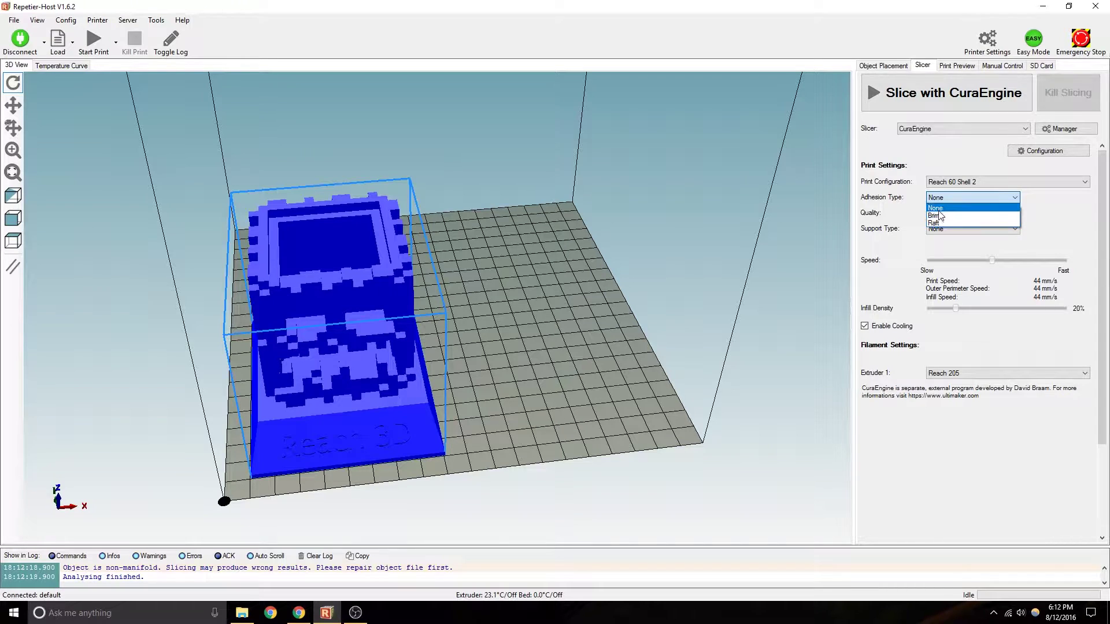
left_click(910, 218)
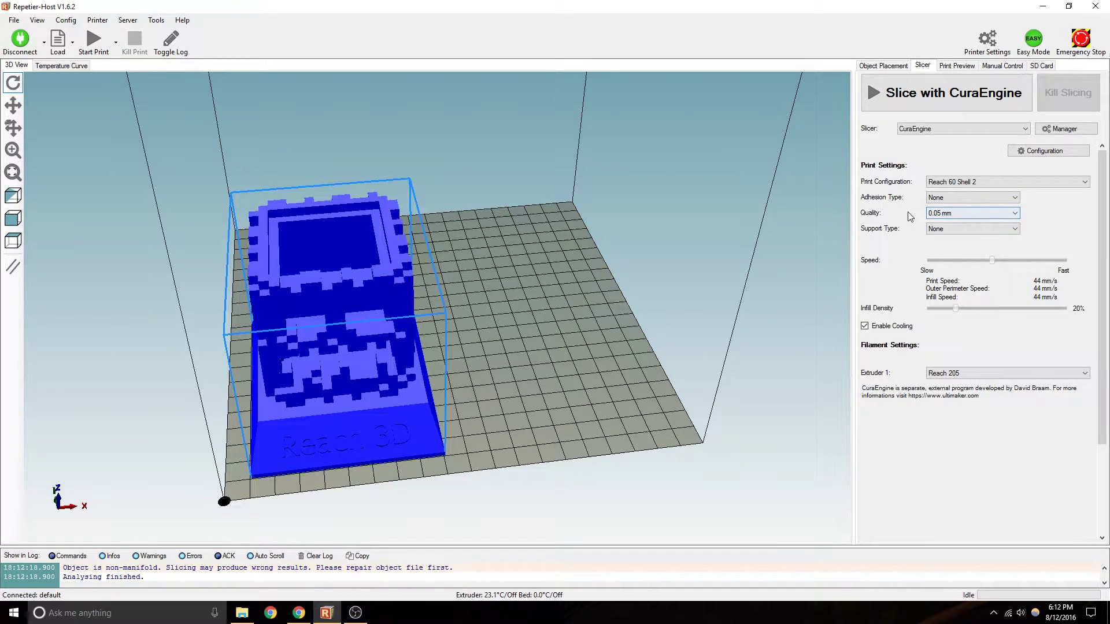
left_click(937, 215)
left_click(944, 239)
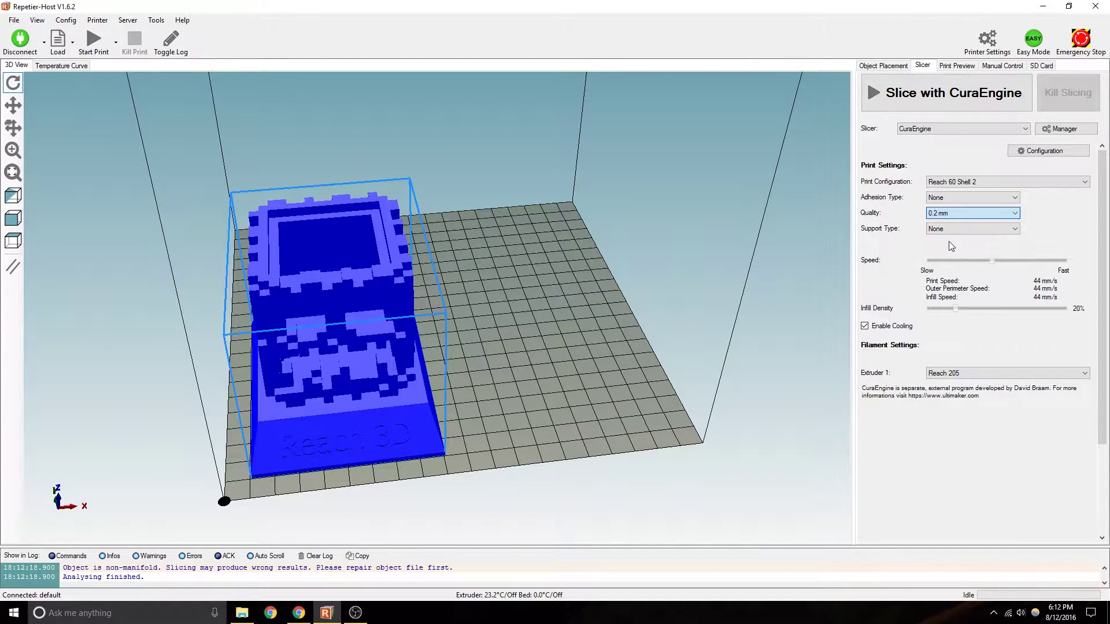
left_click(982, 231)
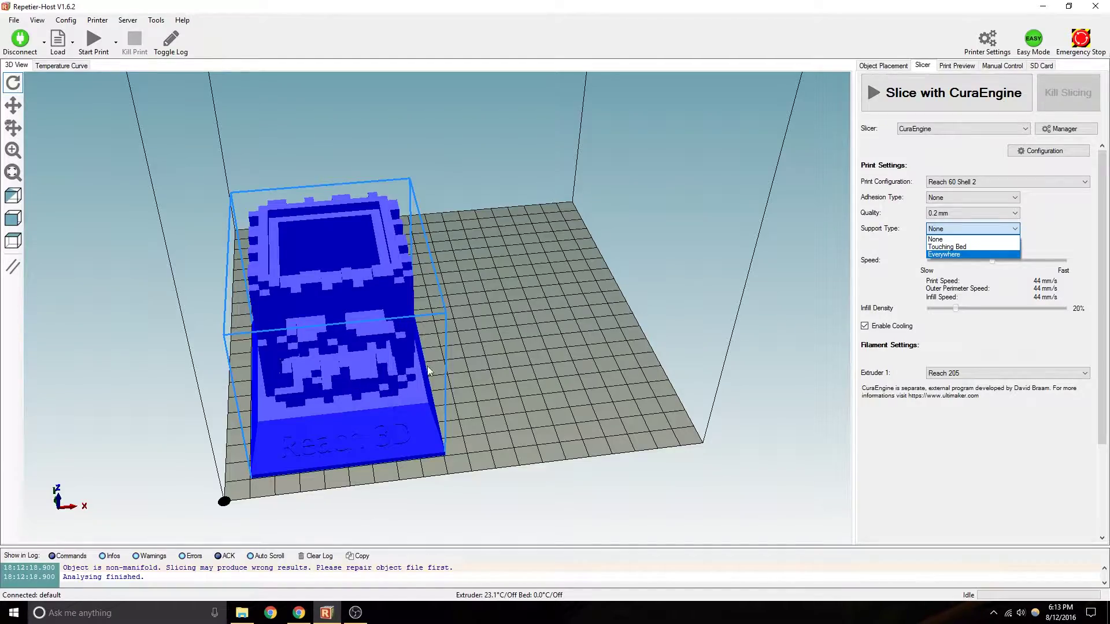
left_click_drag(429, 370, 358, 382)
Set the Support Type to Everywhere for the lantern.
left_click_drag(549, 318, 751, 341)
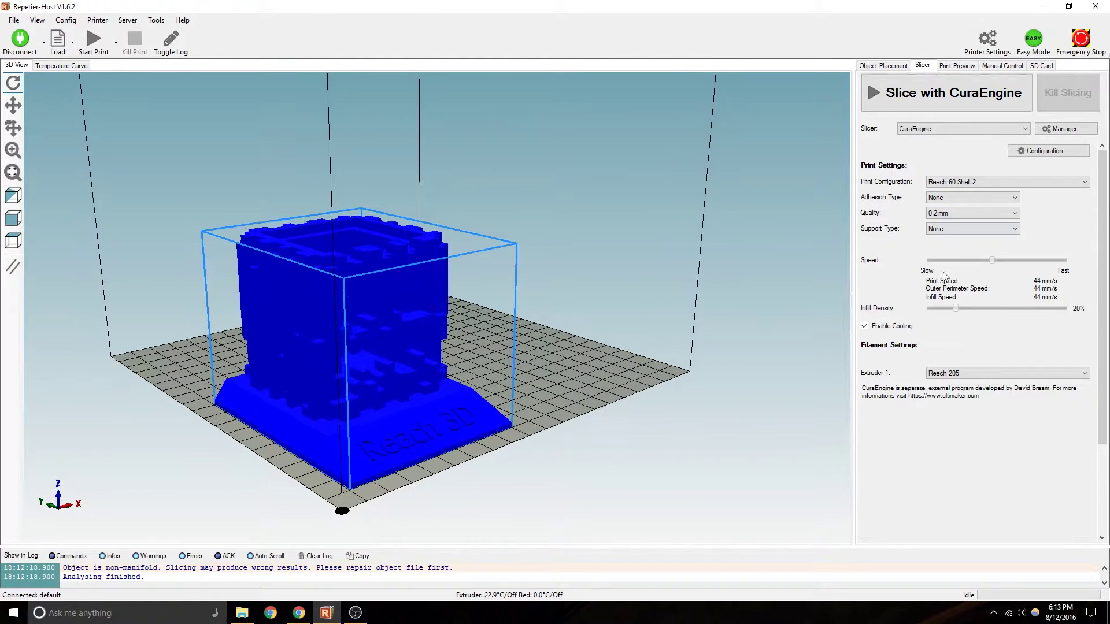
left_click_drag(227, 360, 243, 337)
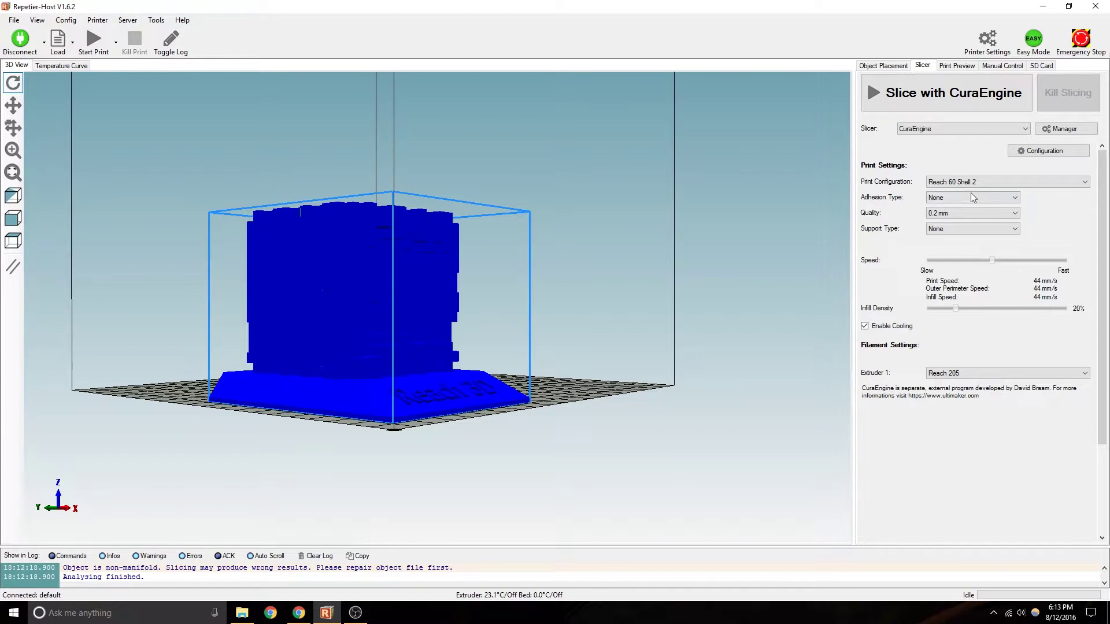
left_click(973, 230)
left_click(952, 255)
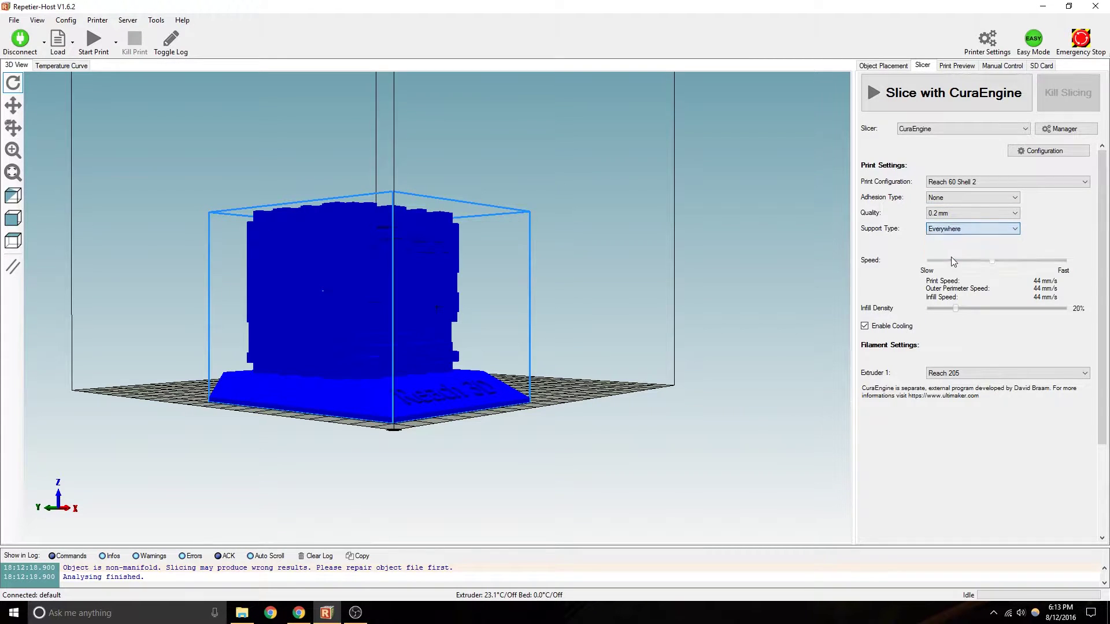
Inspect the lantern from several angles, then nudge the print speed slightly higher.
scroll(460, 348, "up", 5)
scroll(450, 352, "up", 5)
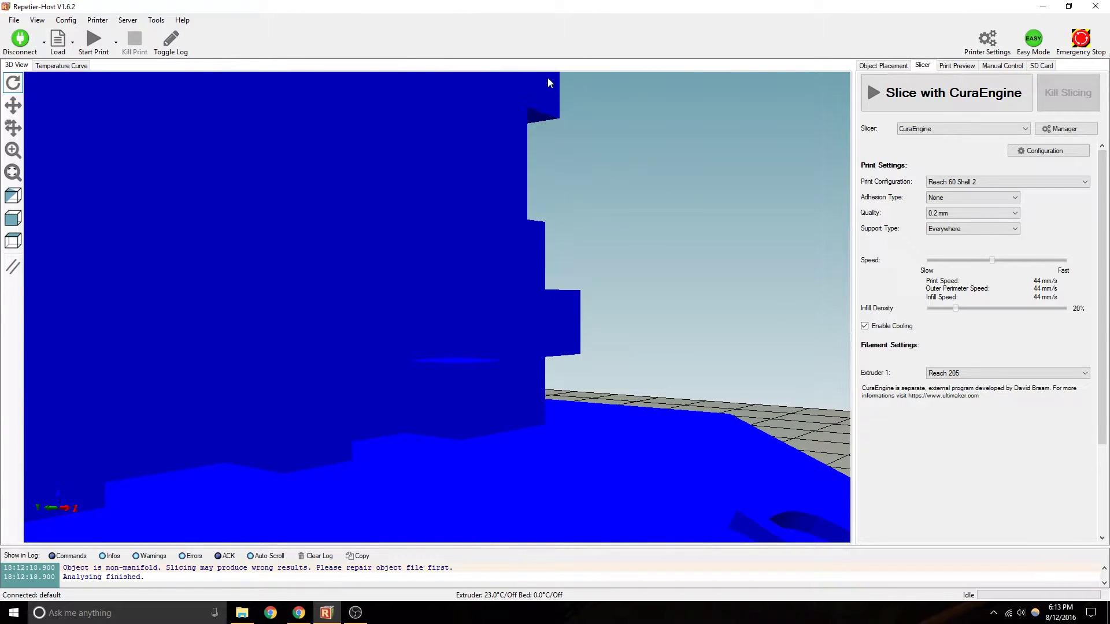
left_click_drag(538, 228, 492, 441)
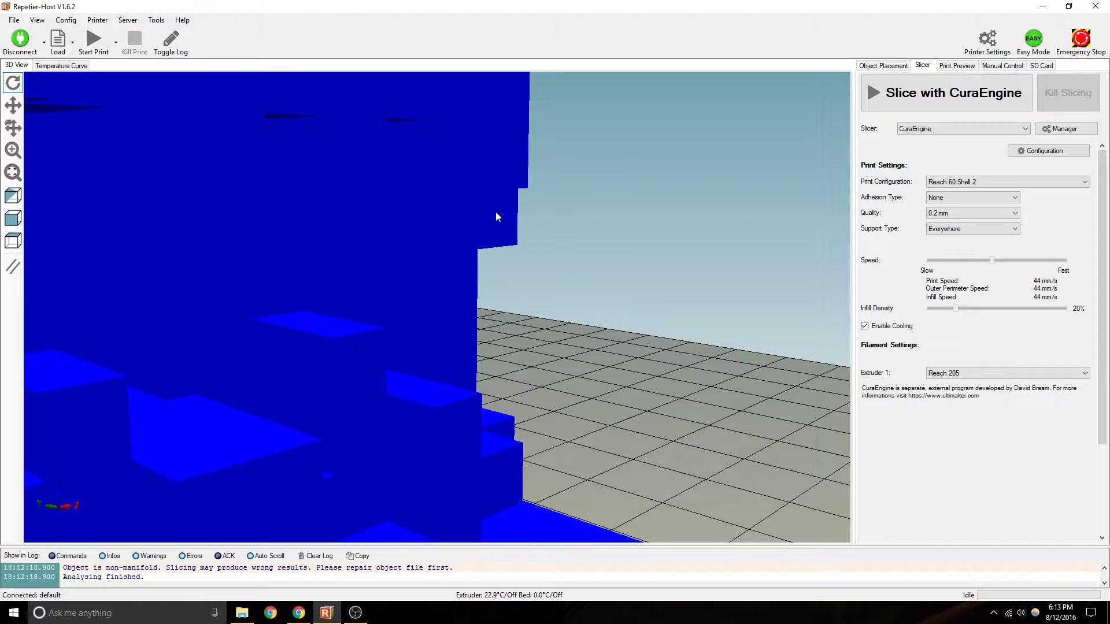
scroll(370, 411, "down", 10)
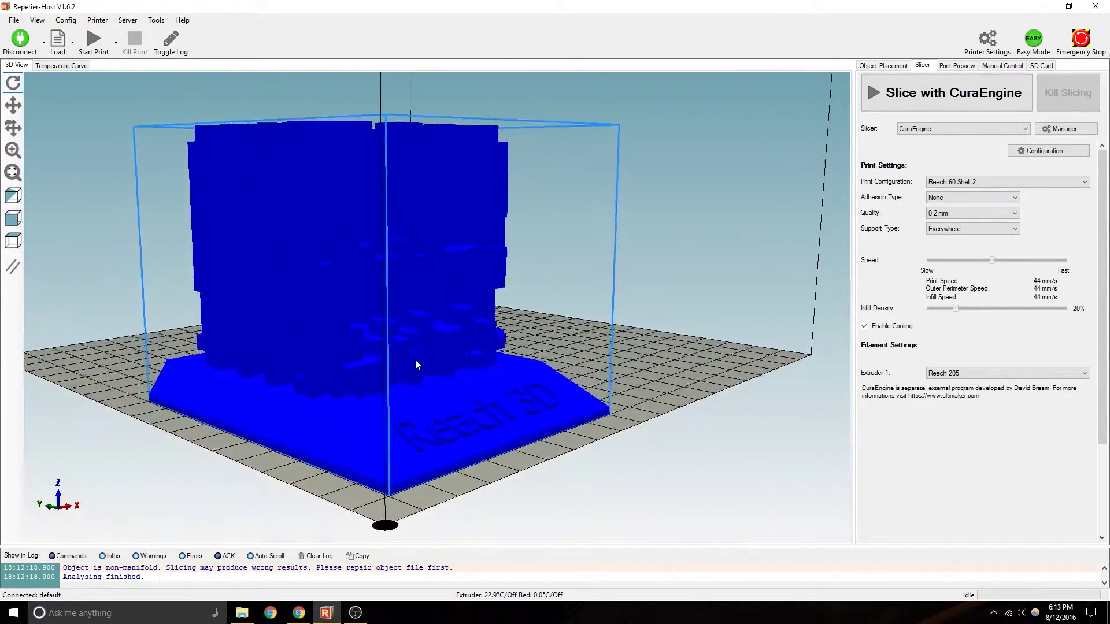
left_click_drag(415, 359, 331, 242)
scroll(329, 182, "up", 6)
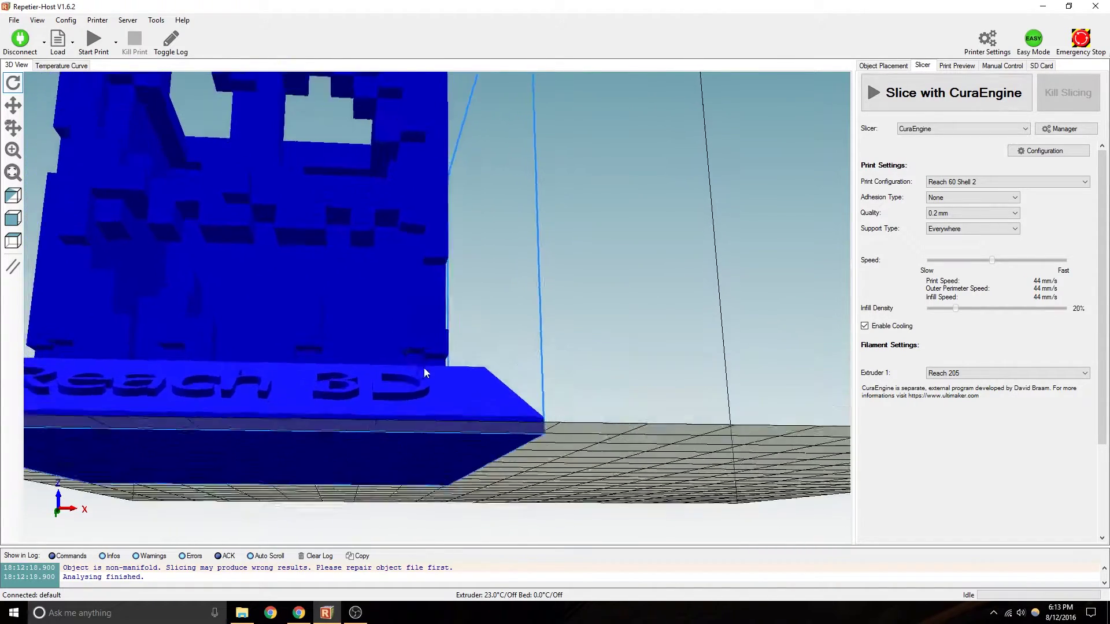
left_click_drag(424, 367, 349, 165)
scroll(512, 401, "up", 2)
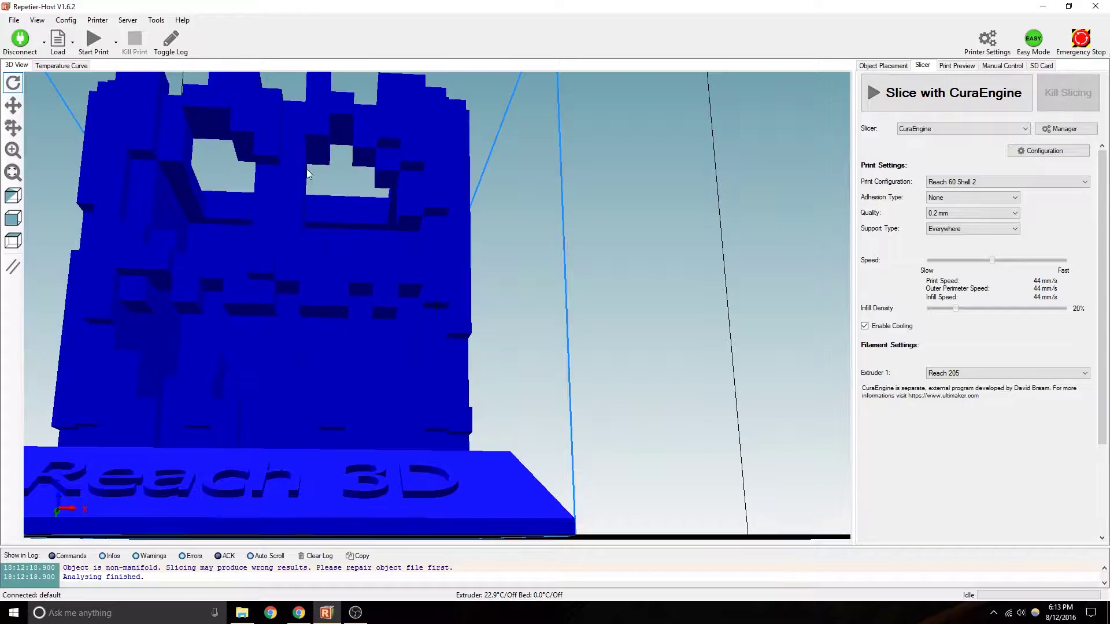
left_click_drag(340, 262, 370, 305)
scroll(238, 316, "up", 3)
scroll(238, 317, "down", 3)
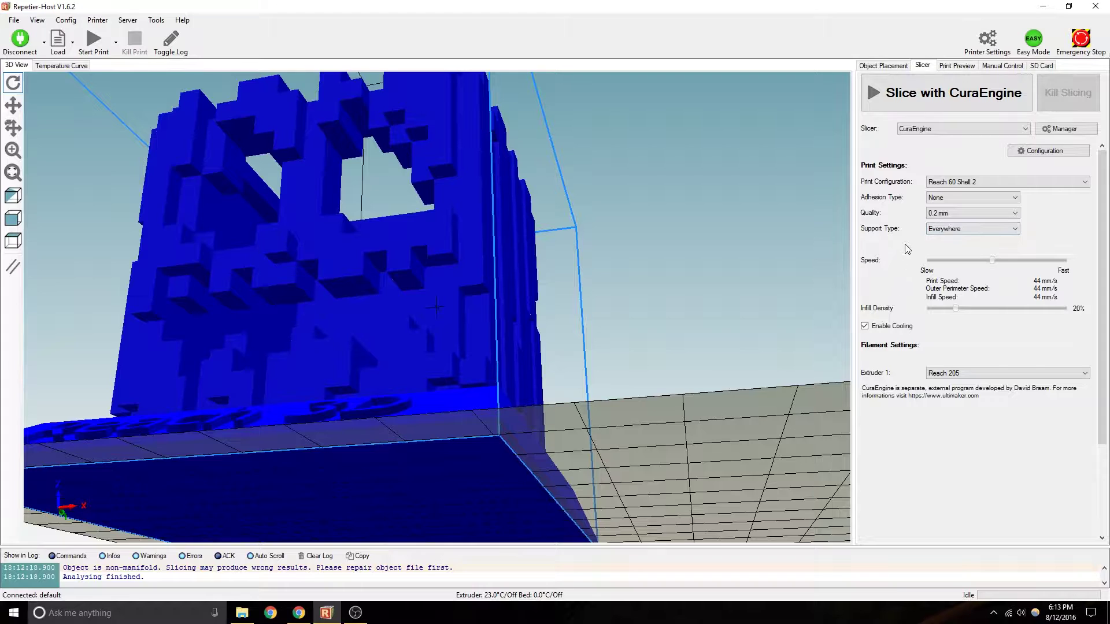
left_click_drag(992, 260, 995, 261)
Set print speed to 45 mm/s and adjust Infill Density back and forth, settling on 0%.
left_click_drag(995, 265, 999, 258)
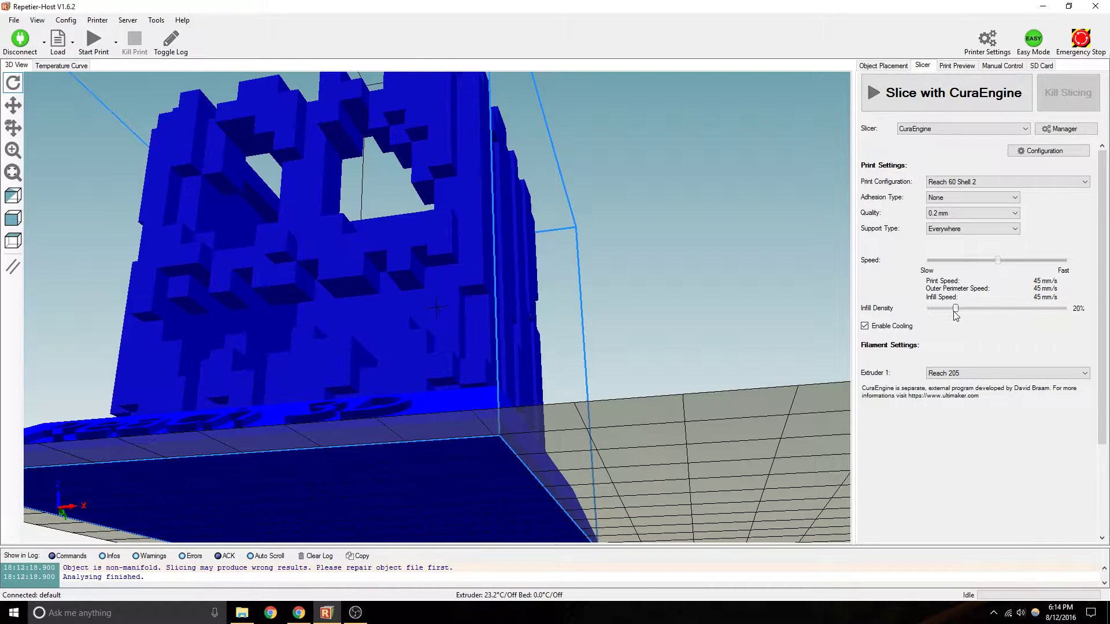
left_click_drag(955, 312, 944, 313)
left_click_drag(945, 316, 991, 322)
left_click_drag(986, 317, 977, 318)
left_click_drag(976, 312, 979, 313)
left_click_drag(980, 317, 980, 317)
left_click_drag(978, 312, 970, 315)
left_click_drag(984, 322, 1022, 310)
left_click_drag(1019, 312, 925, 307)
scroll(967, 305, "down", 2)
scroll(968, 301, "up", 2)
scroll(943, 321, "down", 2)
scroll(944, 275, "up", 2)
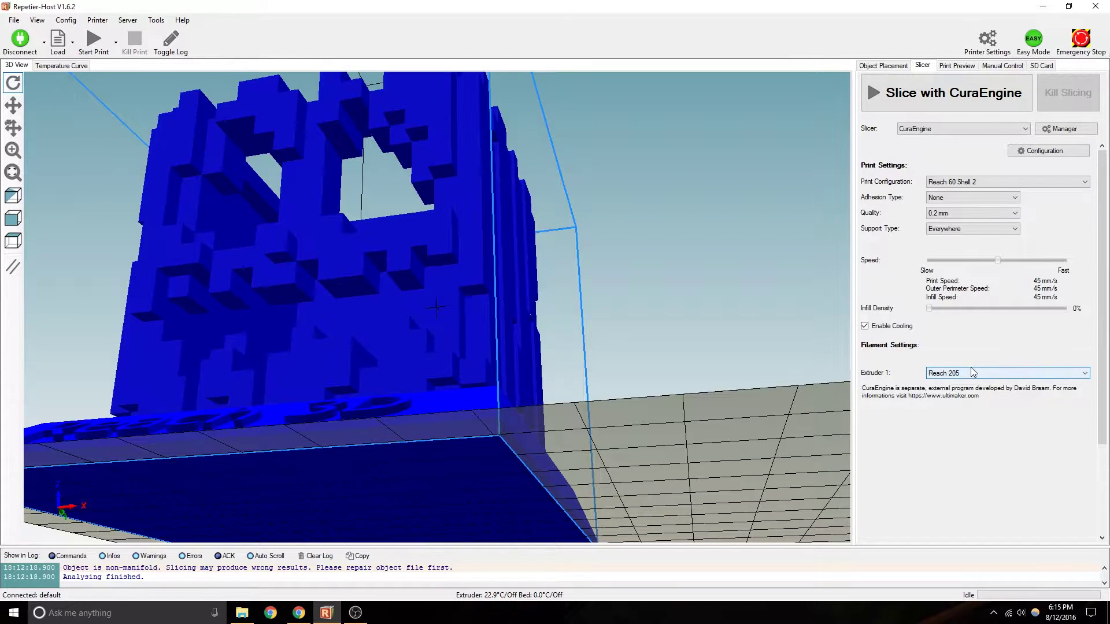
Try the Reach 205 Bed 50 filament profile, revert to Reach 205, and set infill to 17%.
left_click(950, 375)
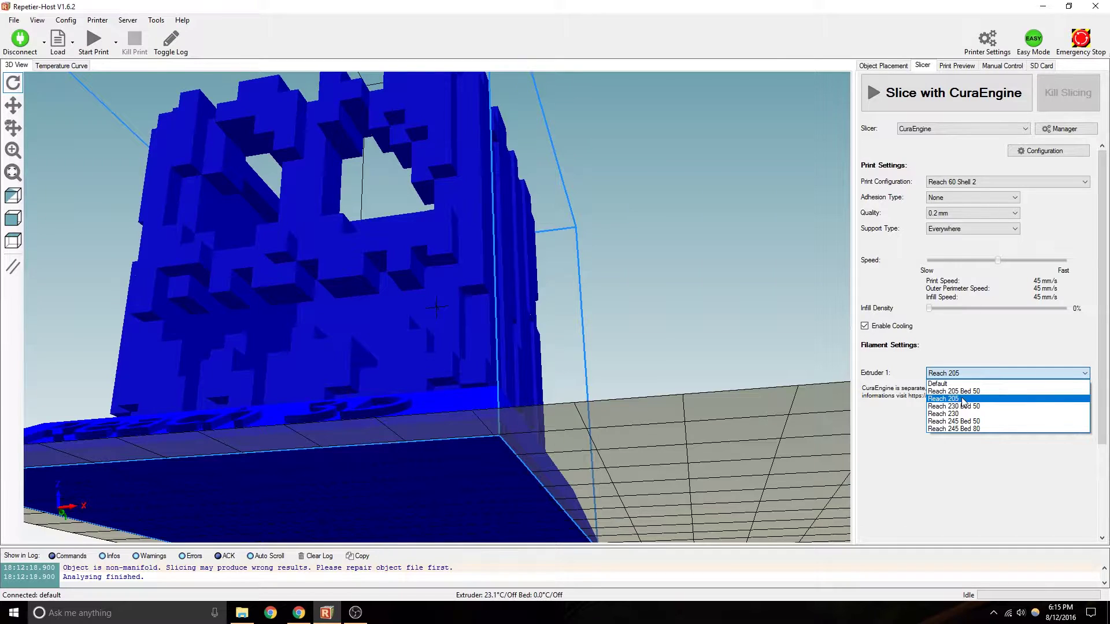
left_click(958, 400)
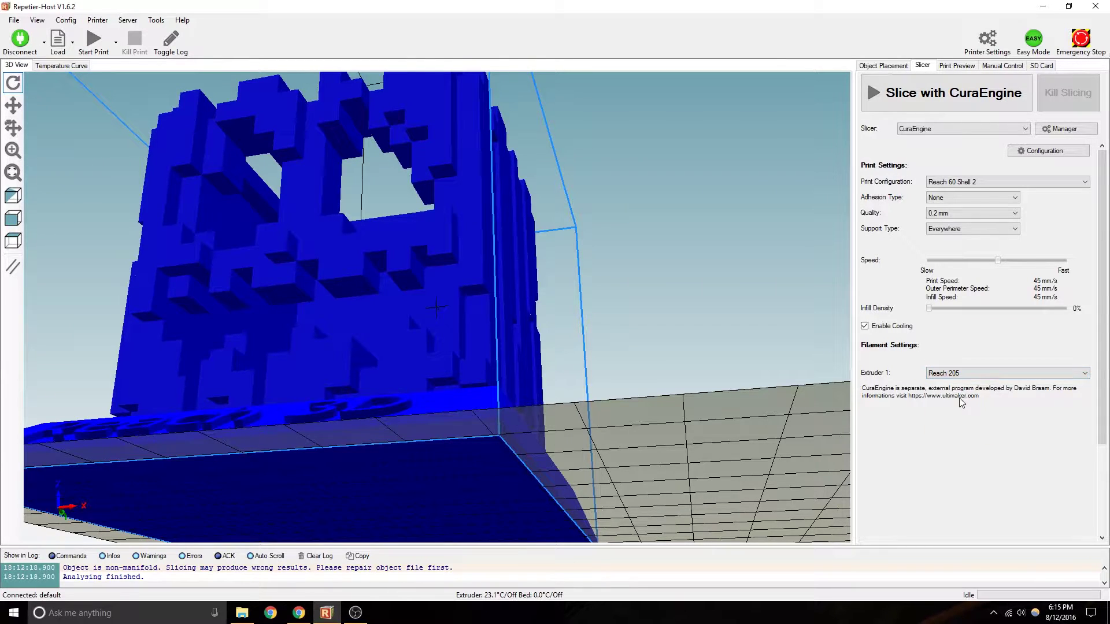
left_click(1006, 378)
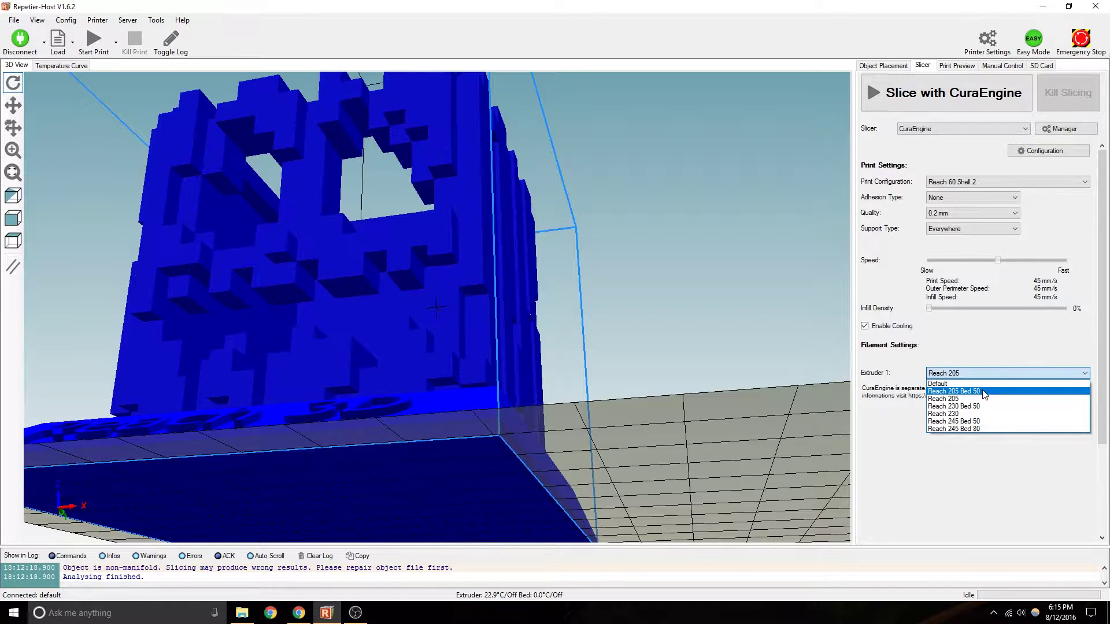
left_click(984, 393)
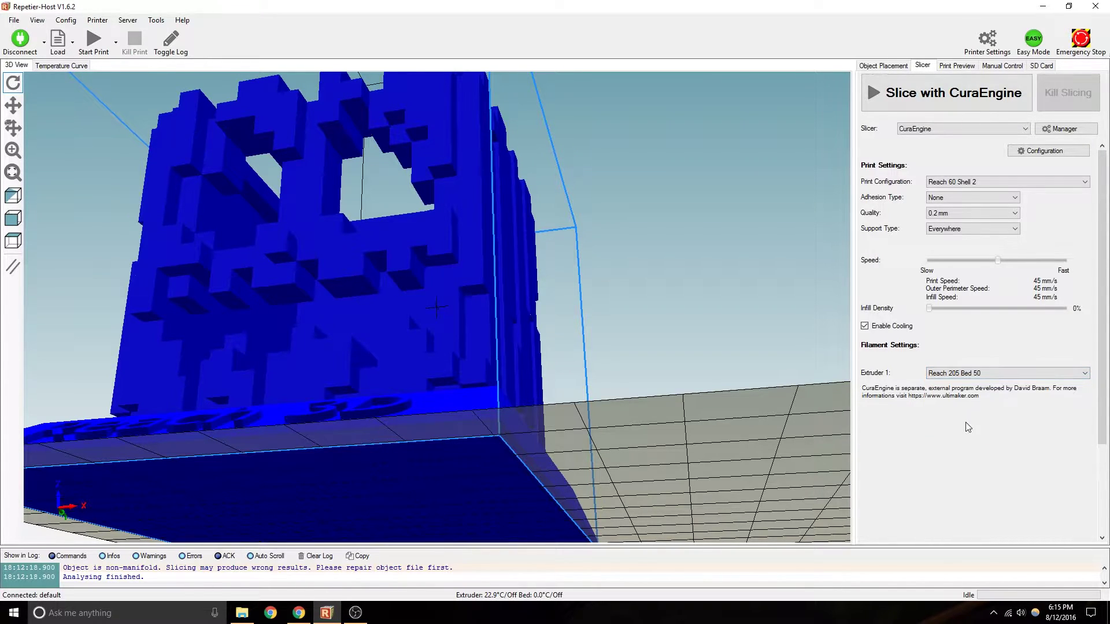
left_click(984, 380)
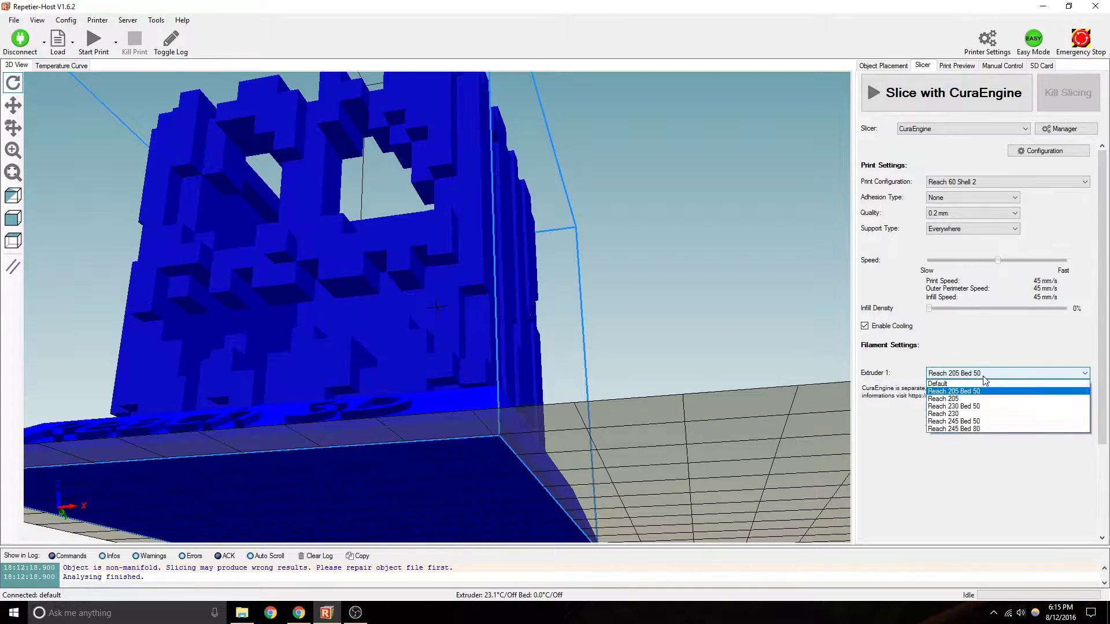
left_click(984, 425)
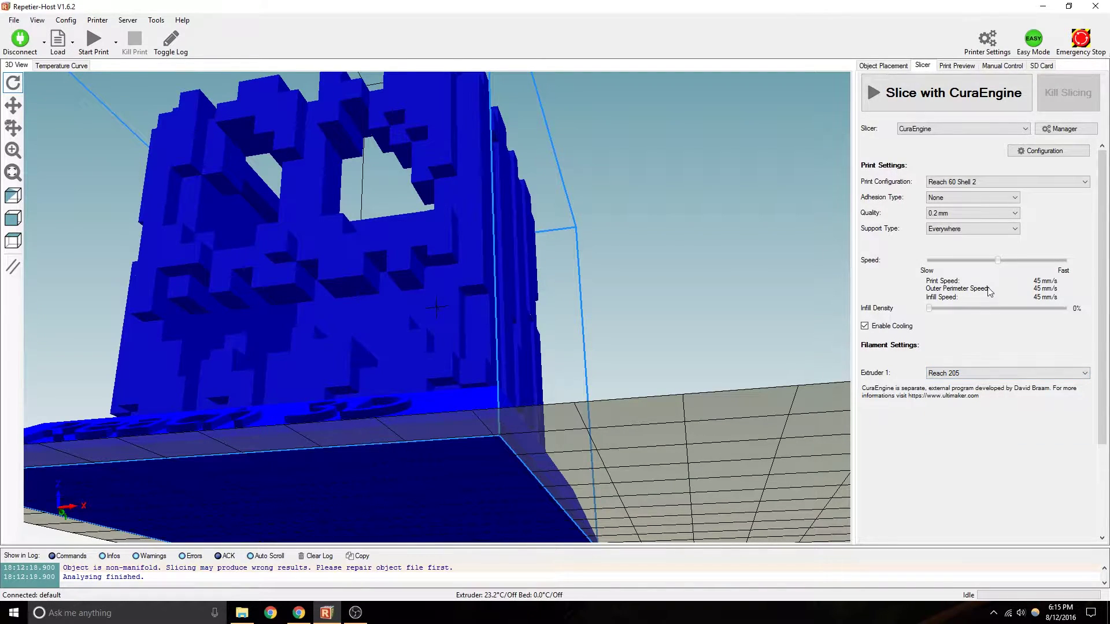
left_click_drag(929, 308, 963, 315)
Slice with CuraEngine and orbit the preview to inspect the 380-layer, 8h:58m:15s toolpaths.
left_click(953, 100)
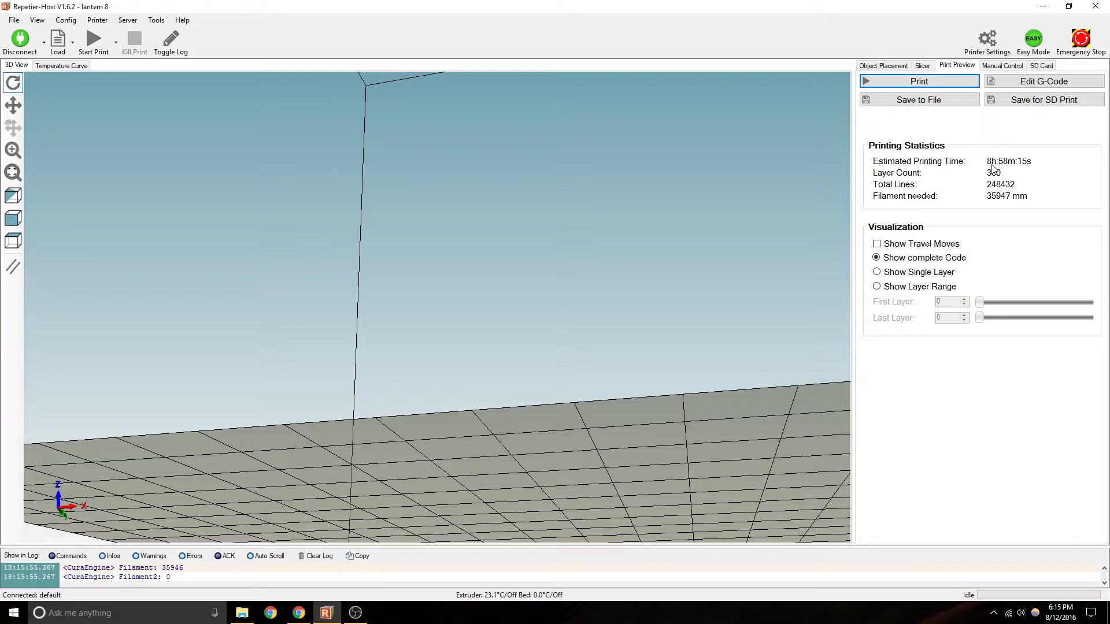
left_click_drag(421, 230, 550, 447)
scroll(551, 447, "down", 5)
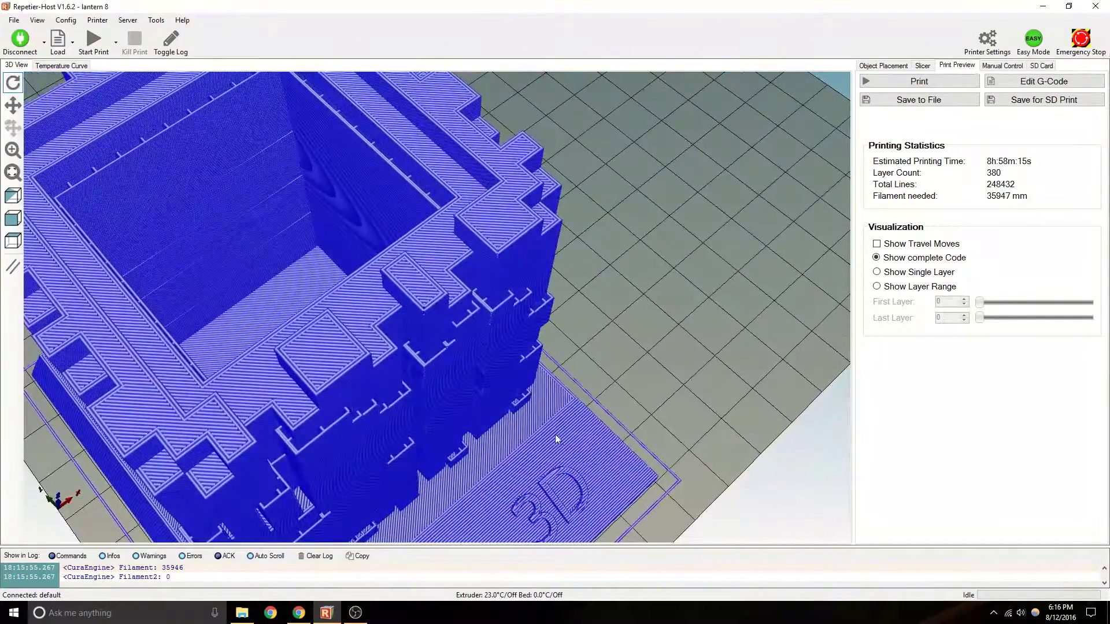
scroll(482, 268, "up", 5)
left_click_drag(482, 269, 561, 132)
scroll(507, 204, "up", 4)
scroll(415, 351, "up", 3)
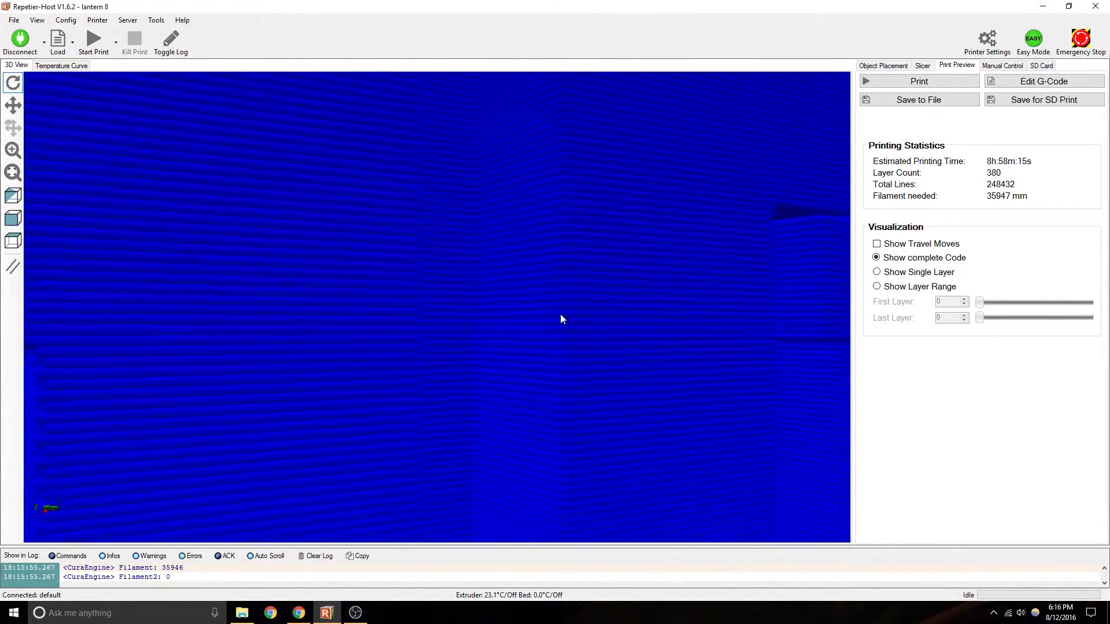
scroll(483, 334, "down", 3)
left_click_drag(476, 335, 662, 522)
left_click_drag(546, 242, 553, 327)
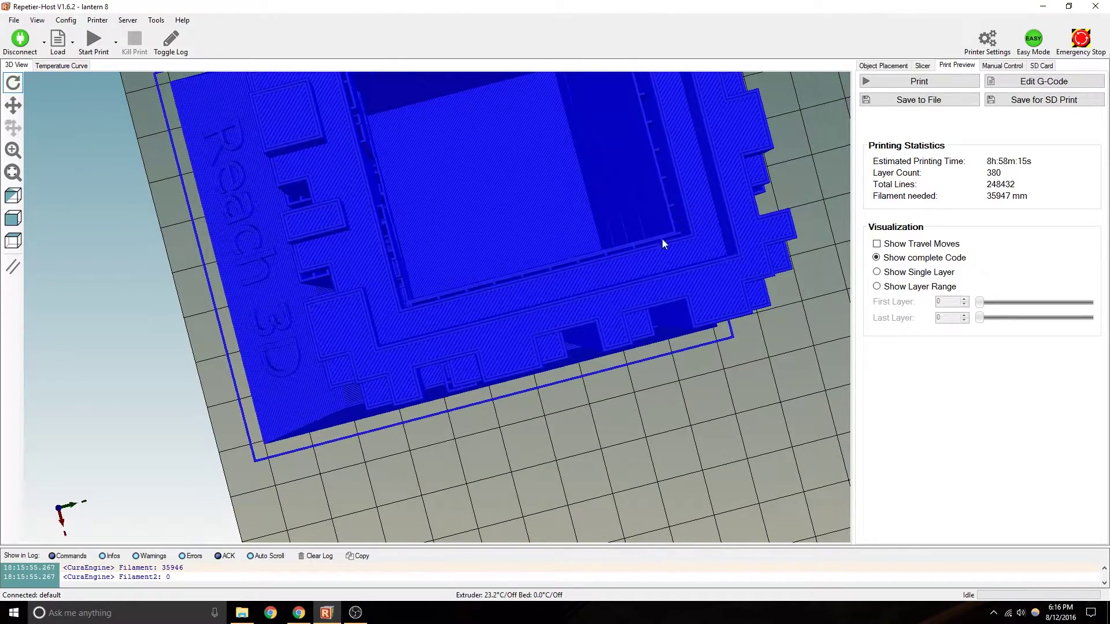
left_click_drag(575, 244, 509, 283)
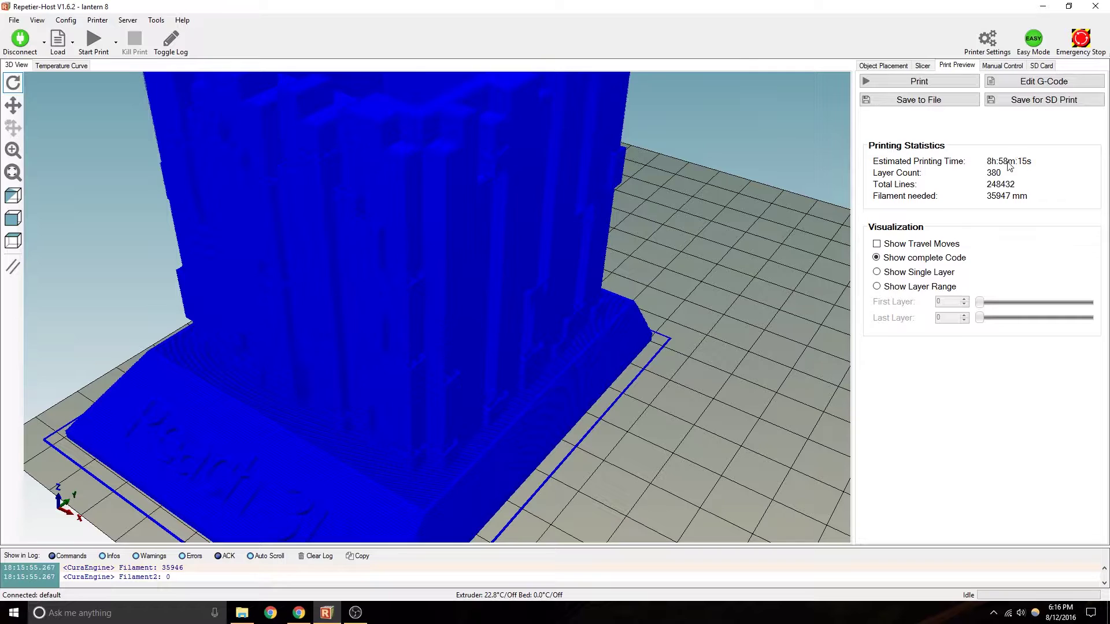
Switch to 0.3 mm quality, no supports and 60 mm/s speeds, then re-slice with CuraEngine.
left_click(921, 66)
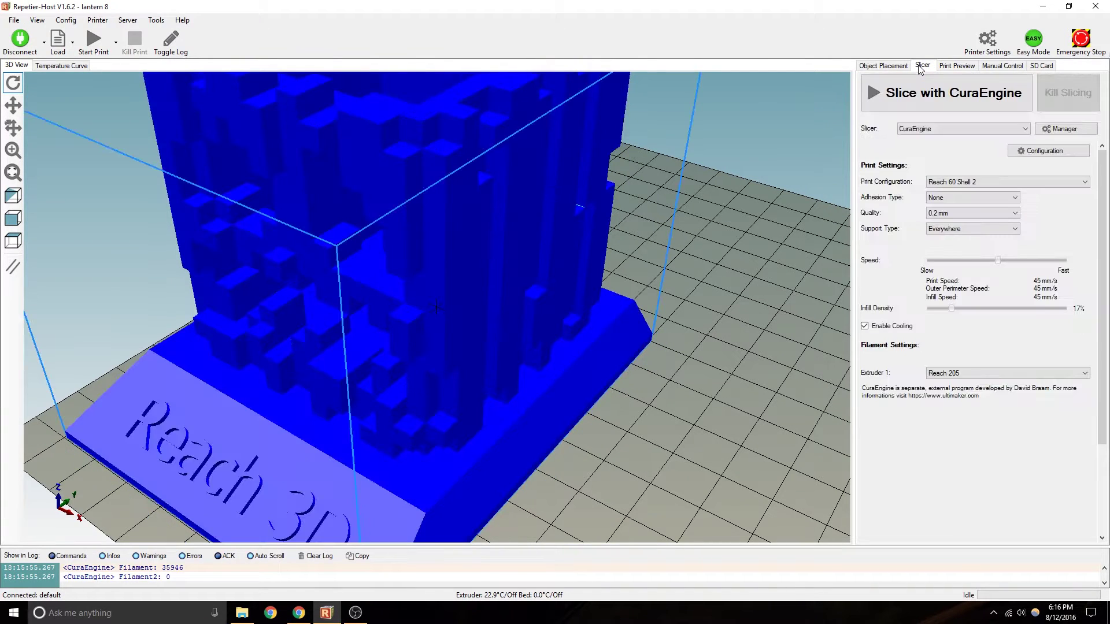
left_click(989, 213)
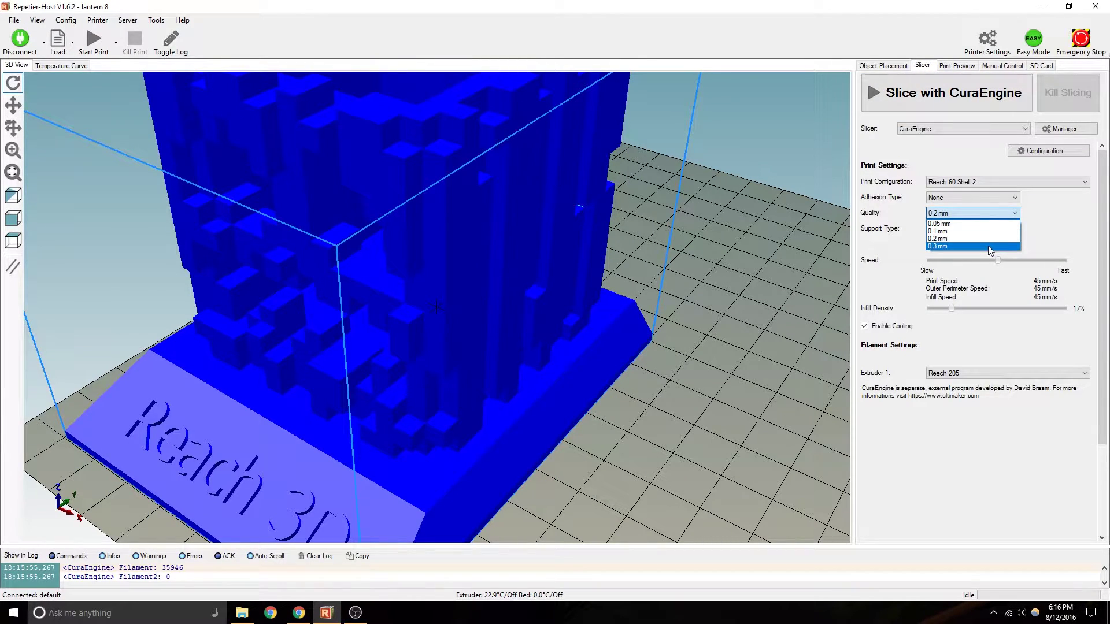
left_click(991, 247)
left_click(992, 231)
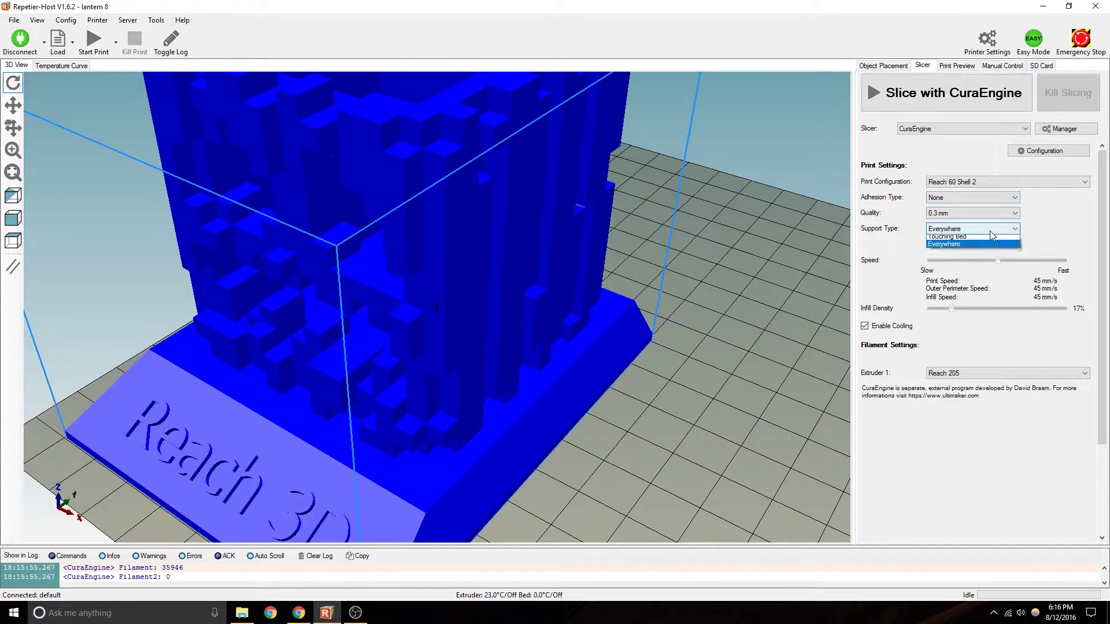
left_click(986, 238)
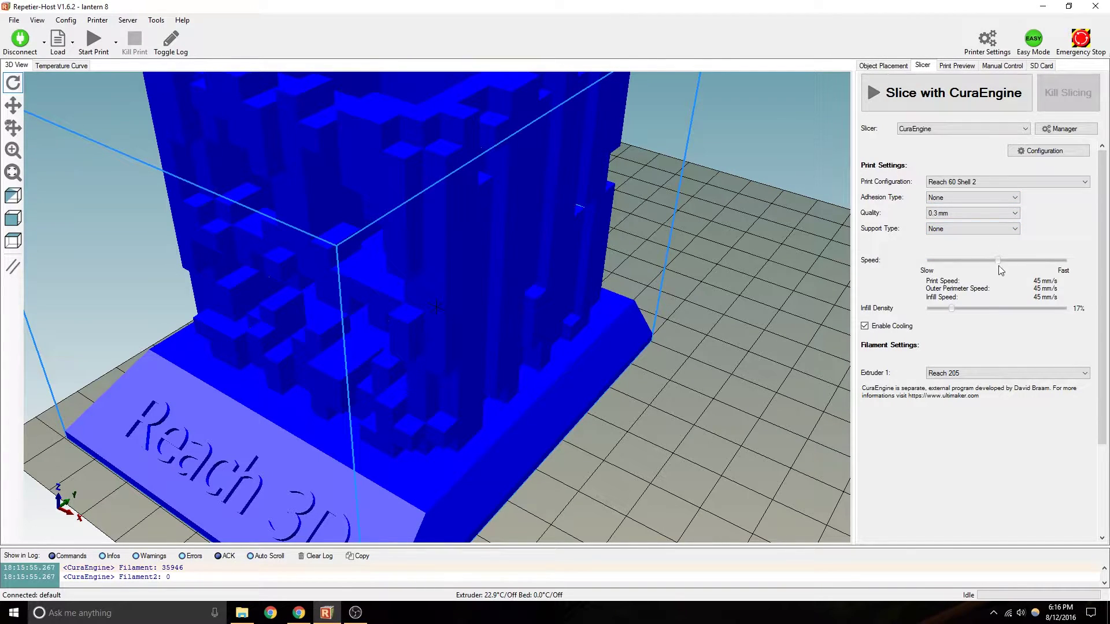
left_click_drag(1016, 261, 1082, 268)
left_click(939, 96)
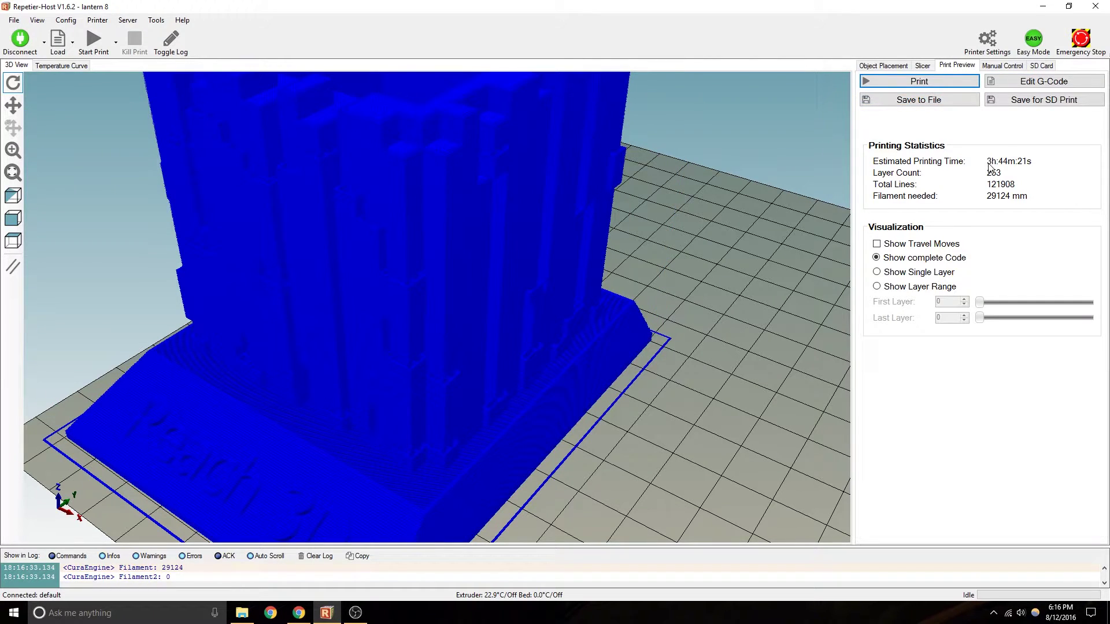
Step through single layers of the 253-layer preview, then view layers 0–125, and return to slicer settings.
left_click_drag(524, 311, 414, 404)
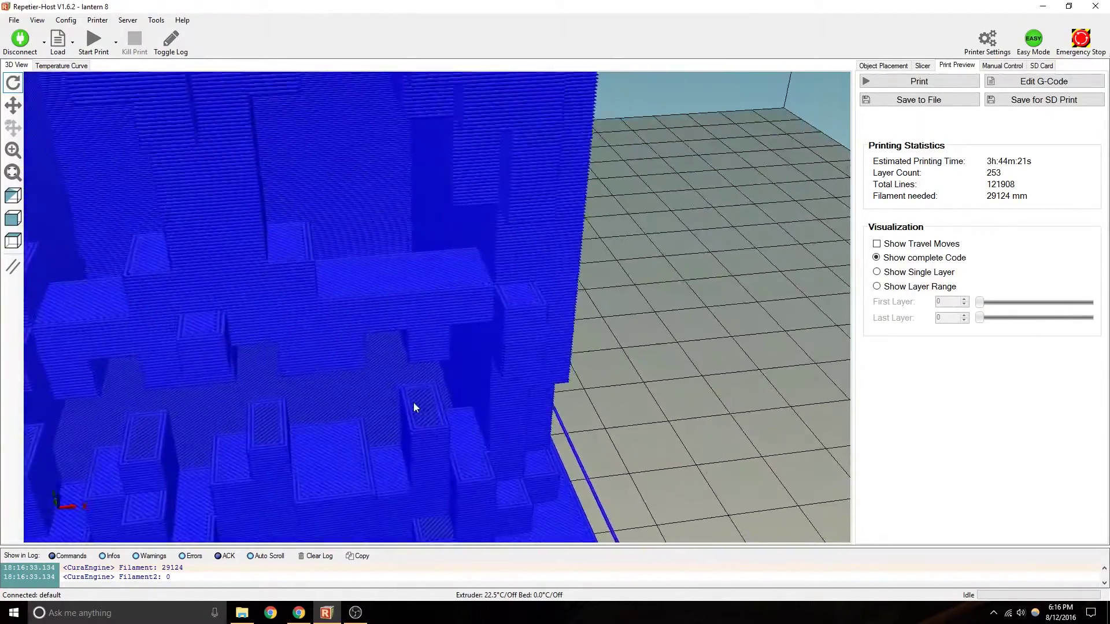
scroll(414, 404, "down", 5)
left_click(917, 275)
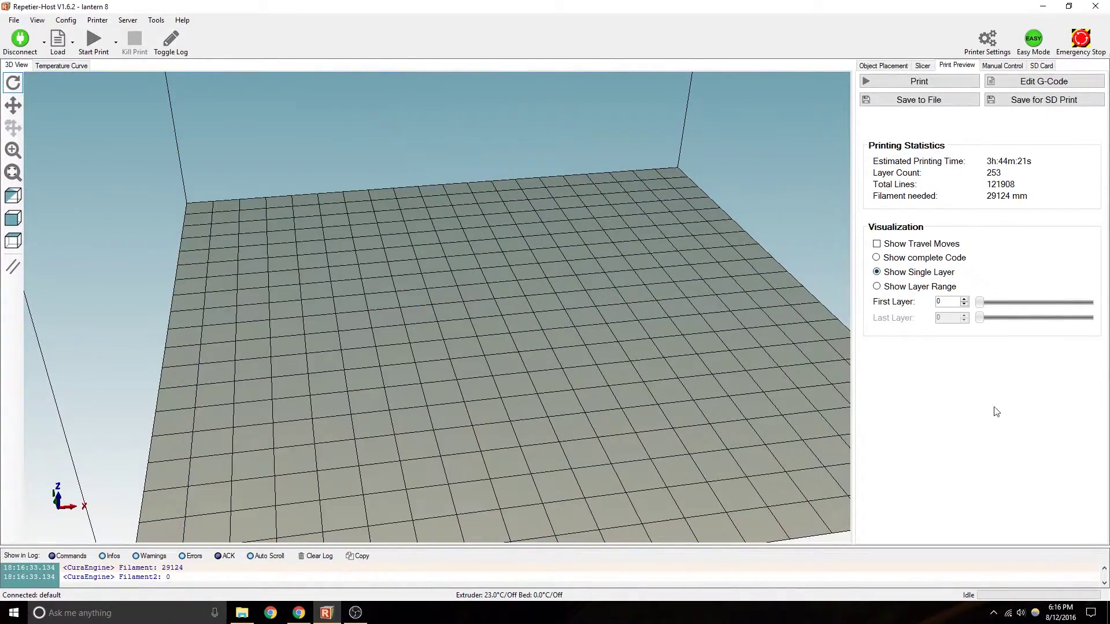
left_click_drag(979, 303, 1034, 306)
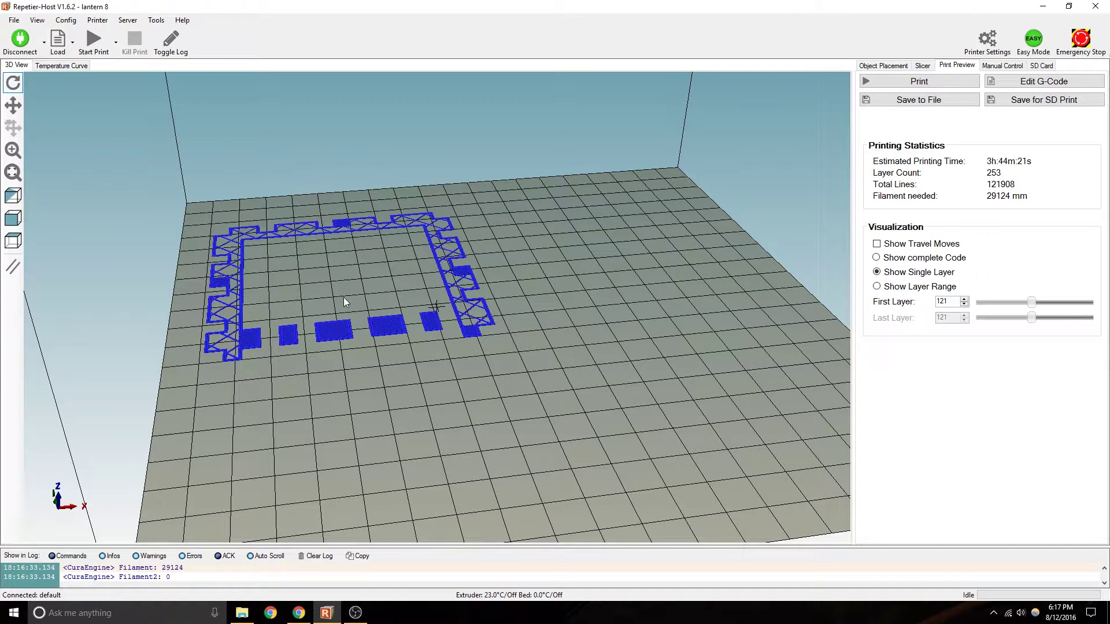
left_click_drag(1033, 303, 977, 302)
left_click(908, 287)
left_click_drag(329, 328, 734, 272)
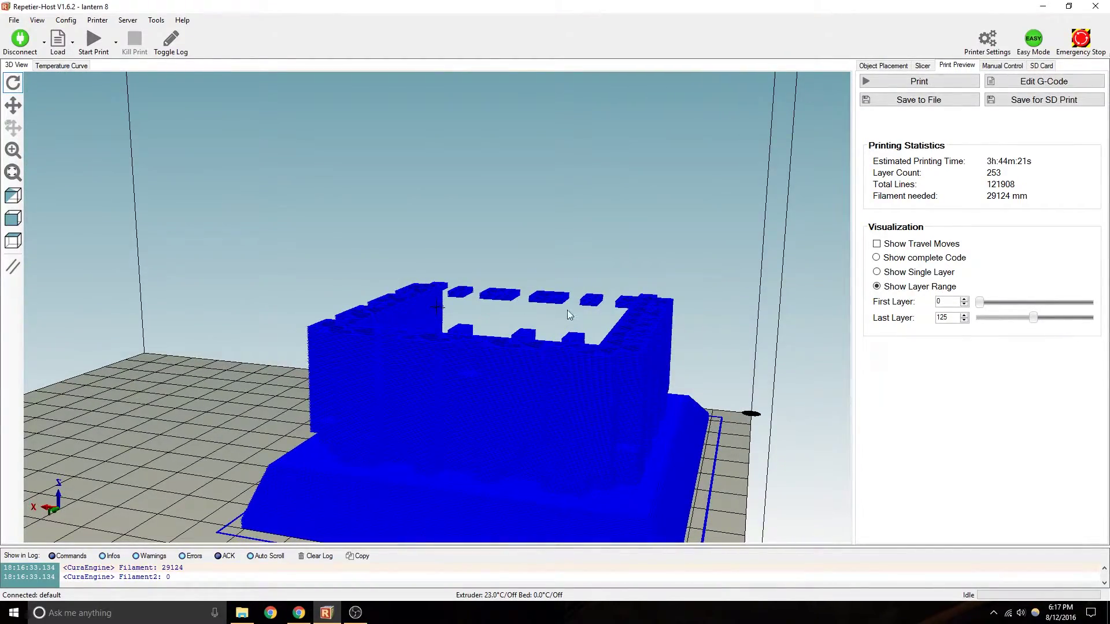
left_click(922, 65)
Set quality back to 0.2 mm and re-slice the lantern with CuraEngine.
left_click_drag(560, 214, 465, 345)
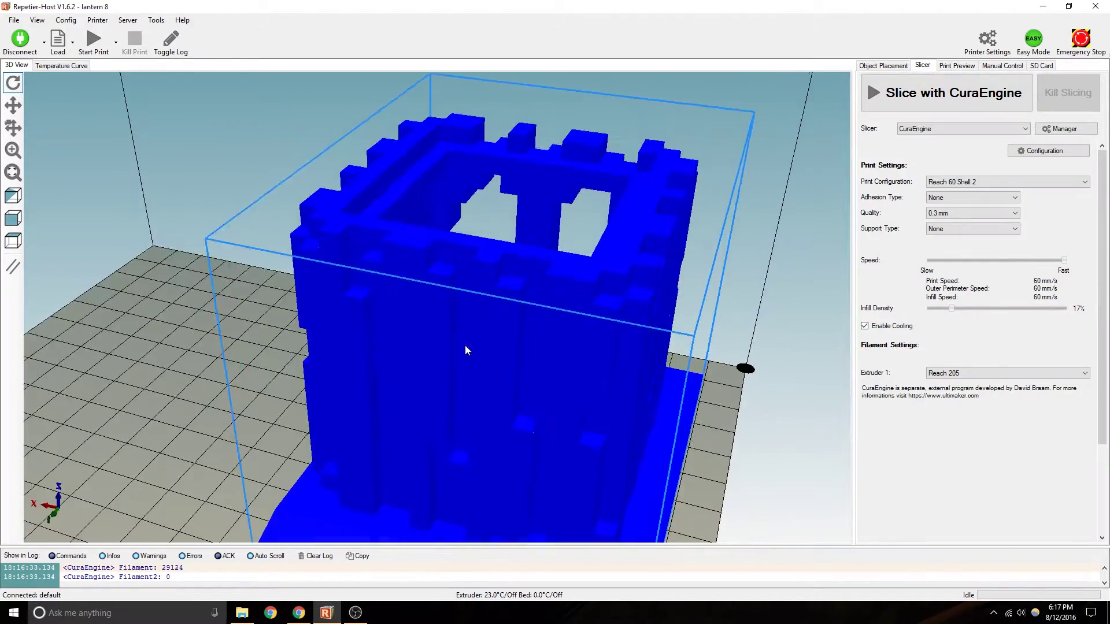
left_click_drag(570, 328, 489, 192)
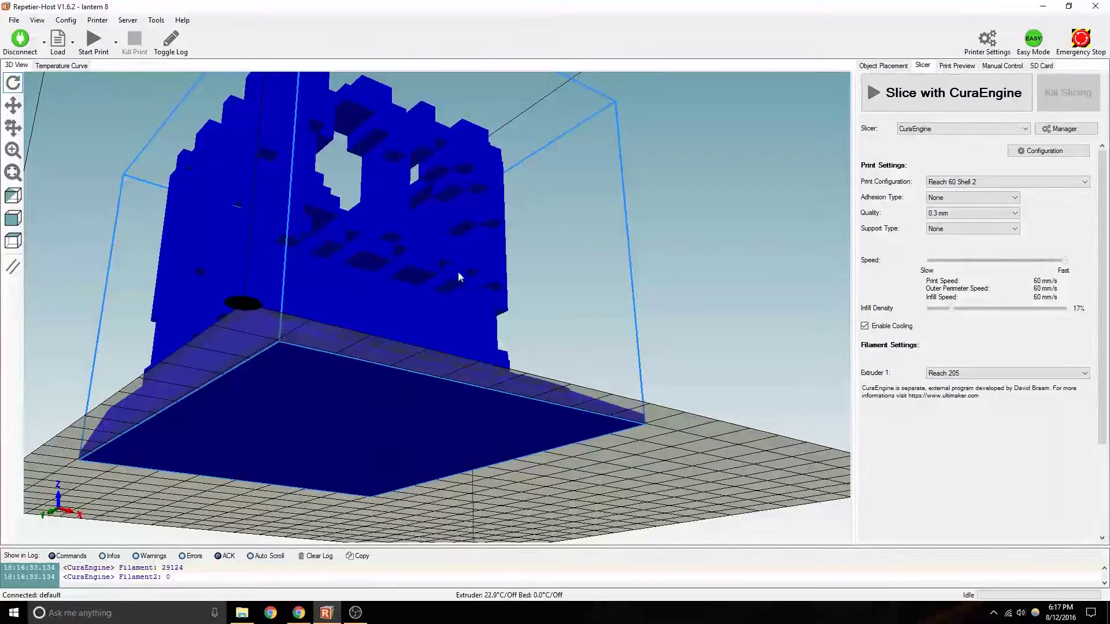
left_click_drag(457, 272, 717, 267)
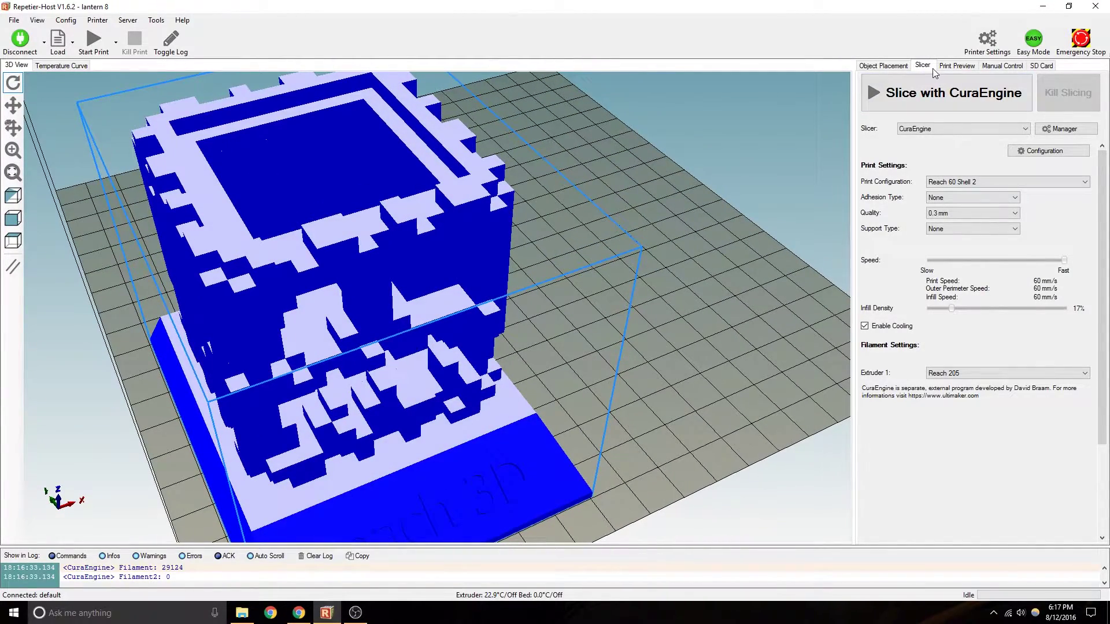
left_click(973, 214)
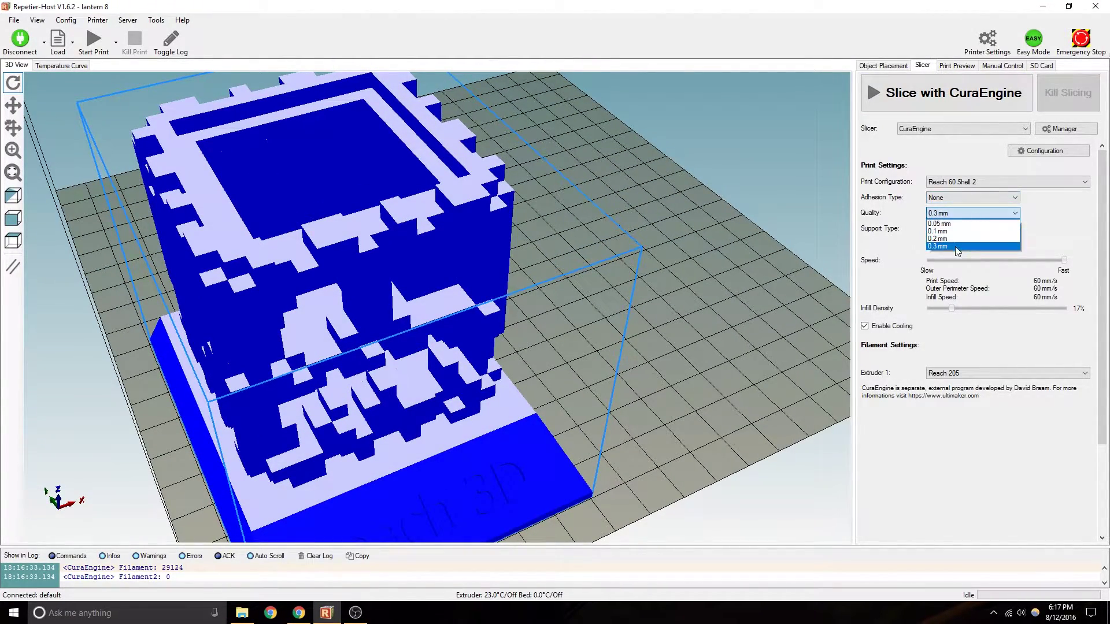
left_click(938, 238)
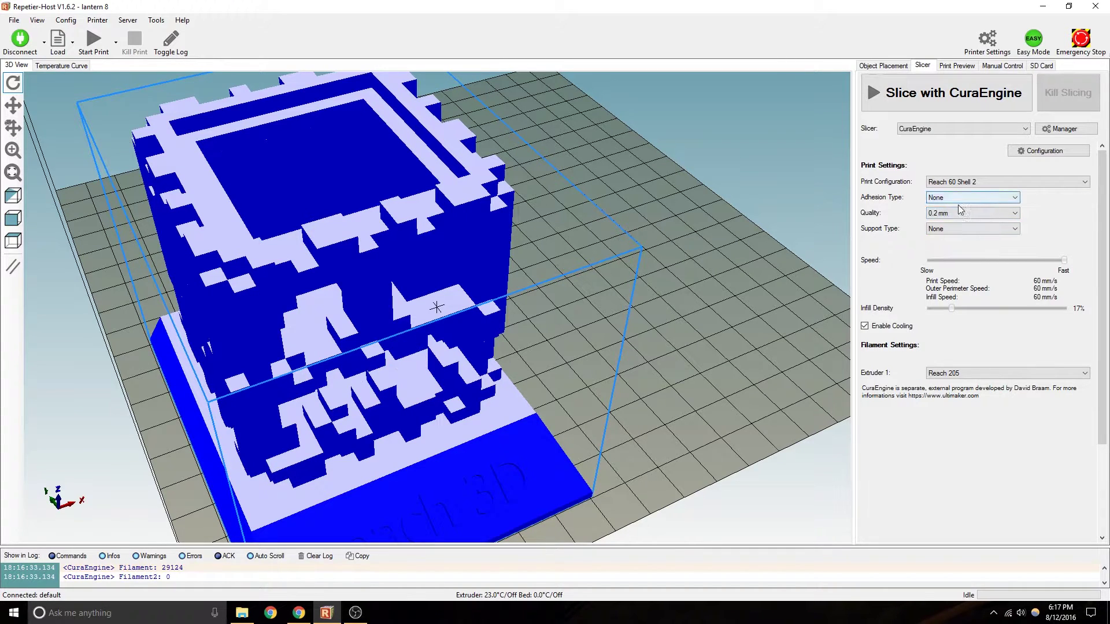
left_click(943, 101)
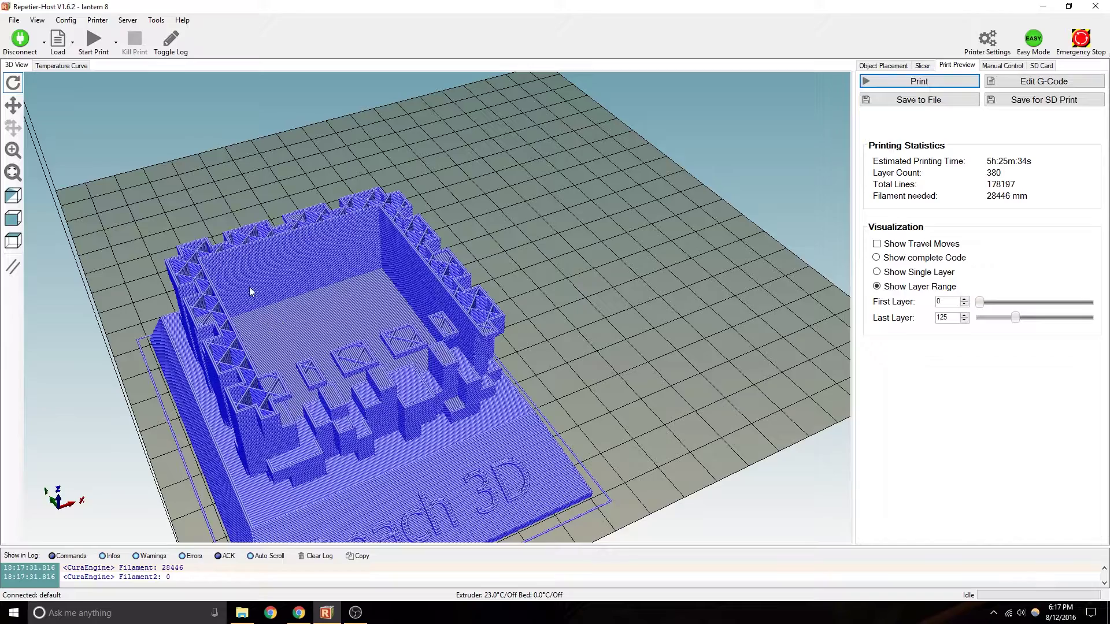
Orbit and zoom the preview to check the 5h:25m:34s, 380-layer, 28446 mm result.
scroll(444, 331, "up", 10)
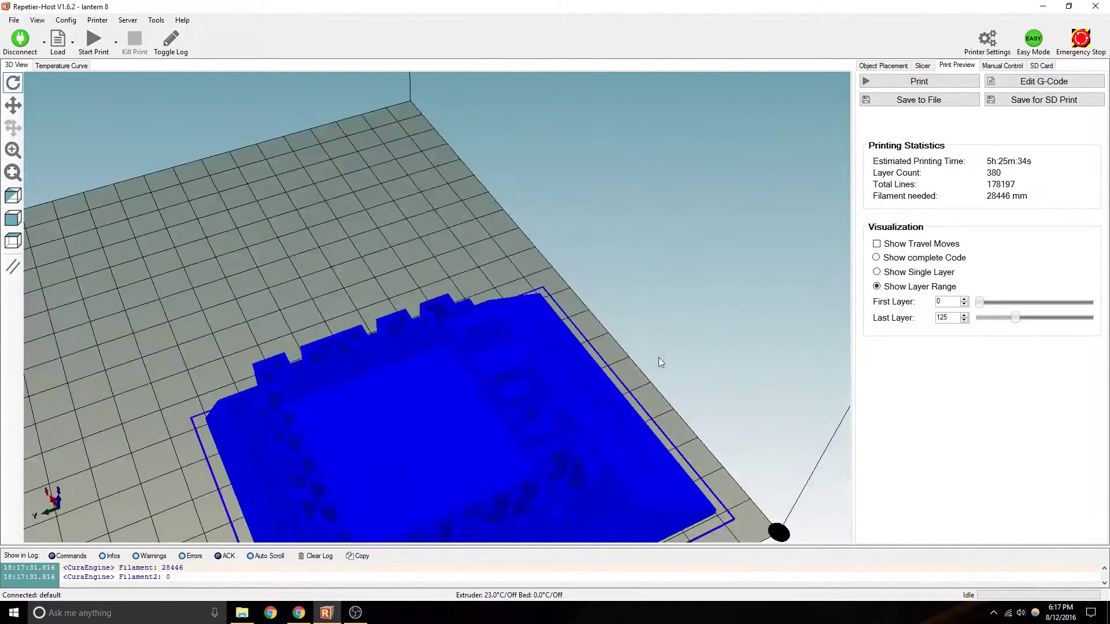
left_click_drag(597, 287, 474, 200)
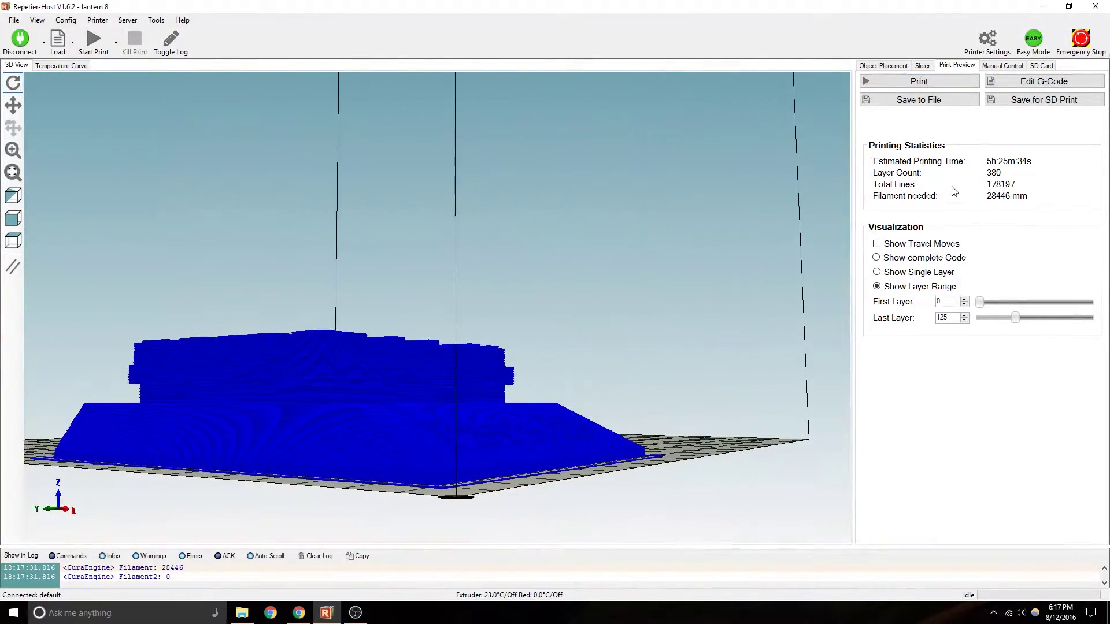
left_click_drag(430, 300, 334, 410)
scroll(405, 381, "down", 3)
scroll(332, 370, "down", 5)
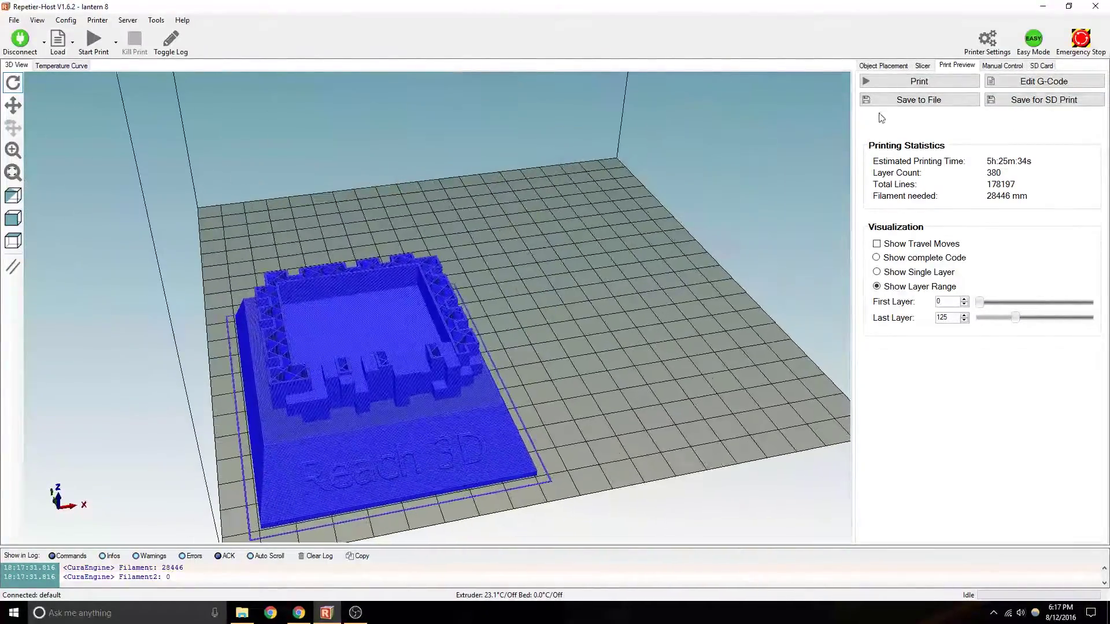
Scale the lantern uniformly to 0.5 and move it near the bed's origin corner.
left_click(889, 66)
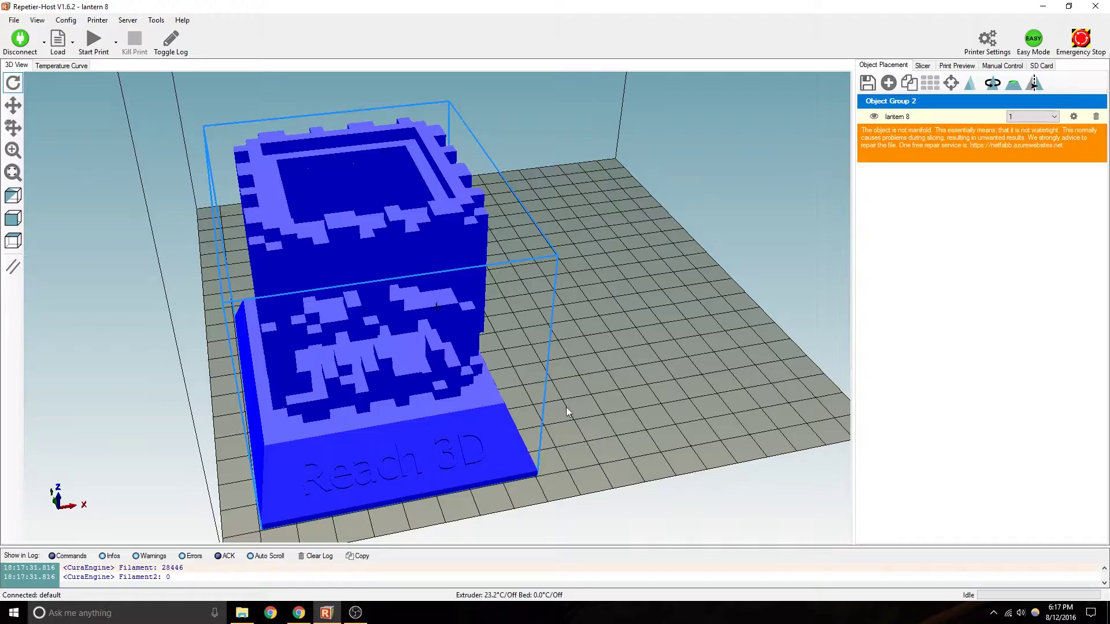
left_click_drag(566, 407, 578, 289)
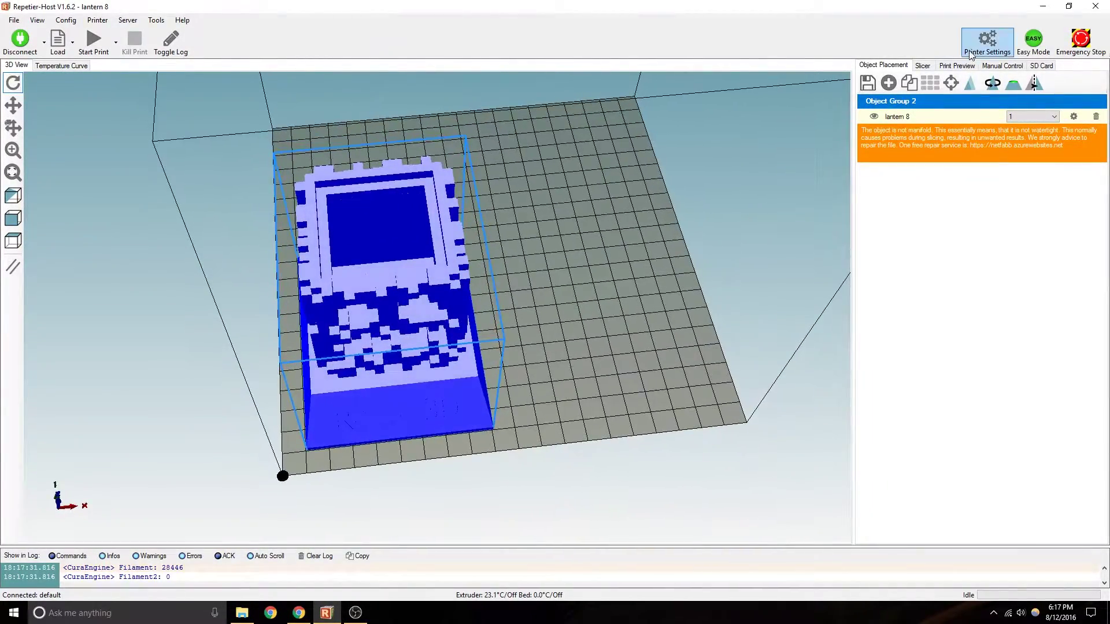
left_click(970, 83)
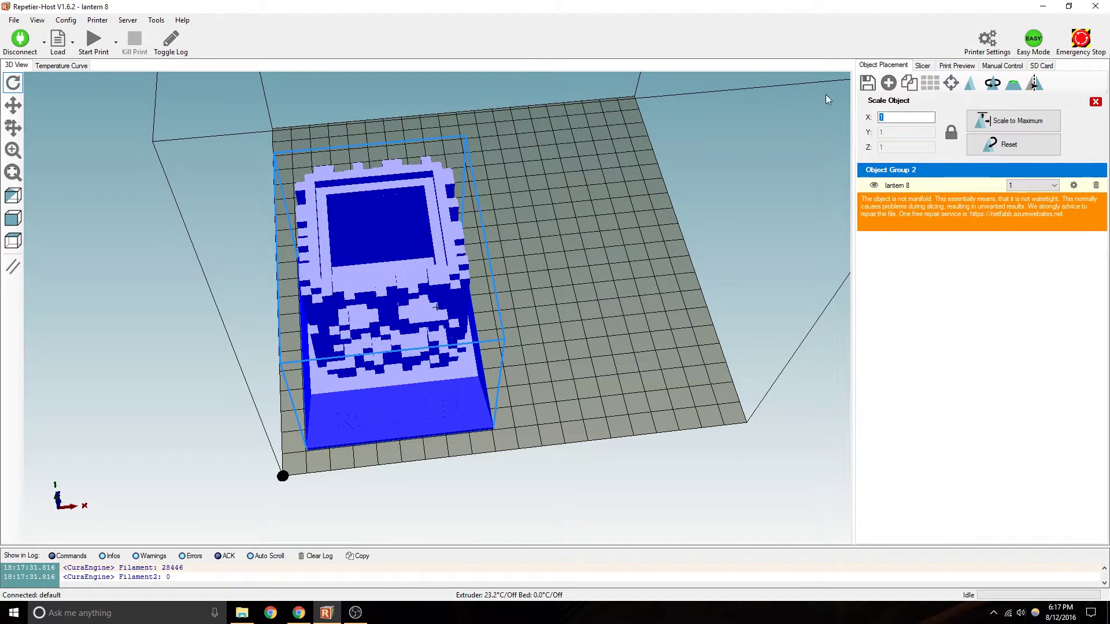
type(".5")
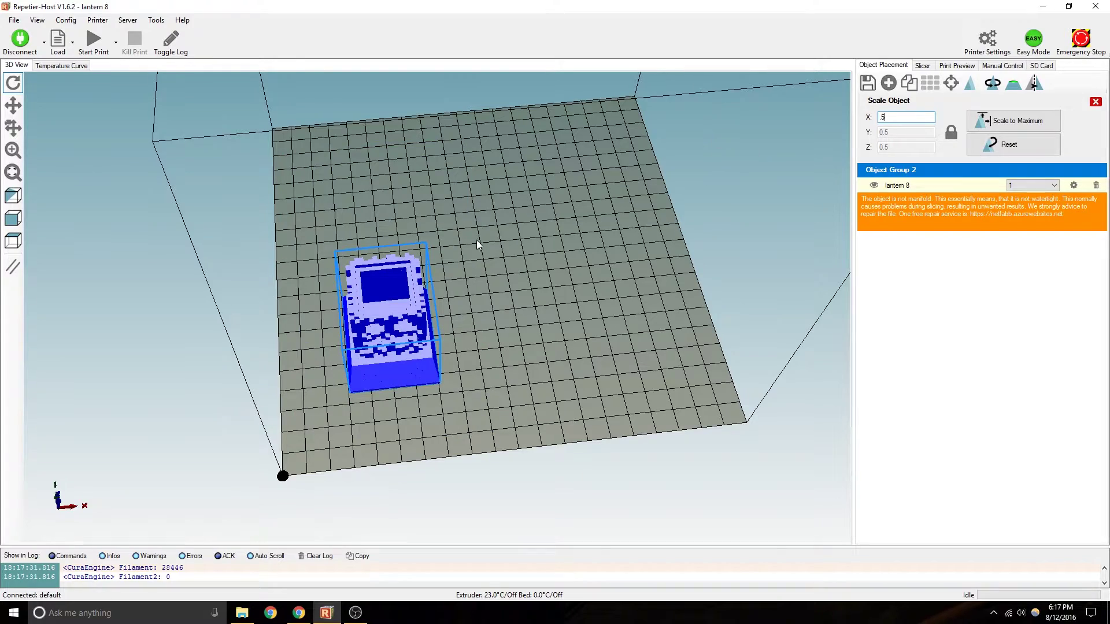
left_click_drag(371, 312, 322, 383)
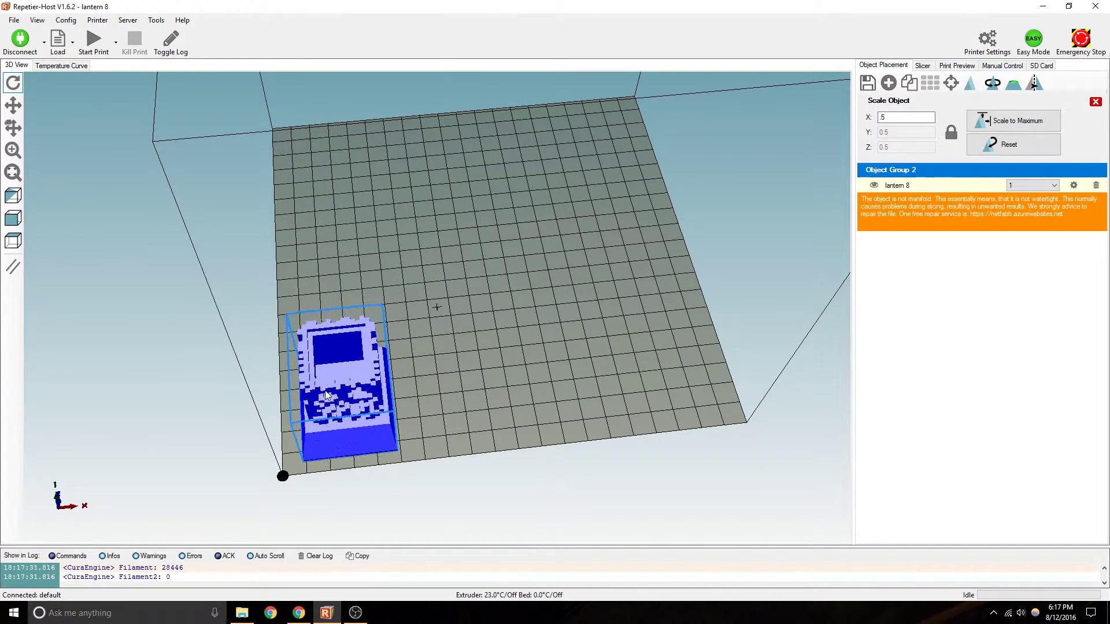
left_click_drag(399, 335, 405, 439)
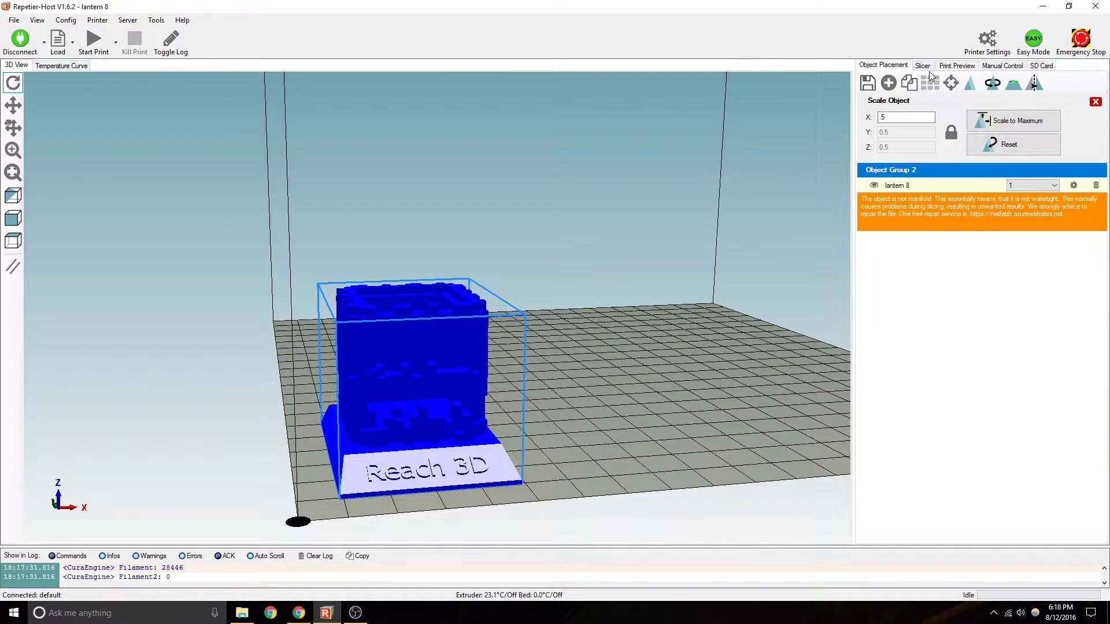
Slice the half-size lantern with CuraEngine and orbit around the preview.
left_click(928, 72)
left_click(906, 100)
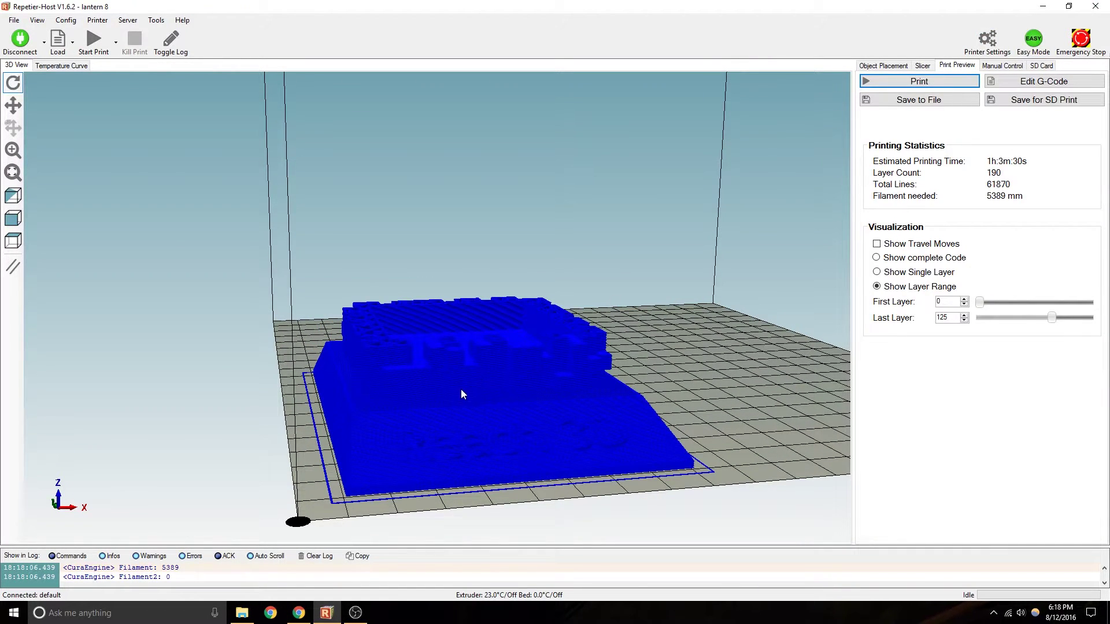
scroll(461, 395, "down", 3)
left_click_drag(432, 410, 636, 289)
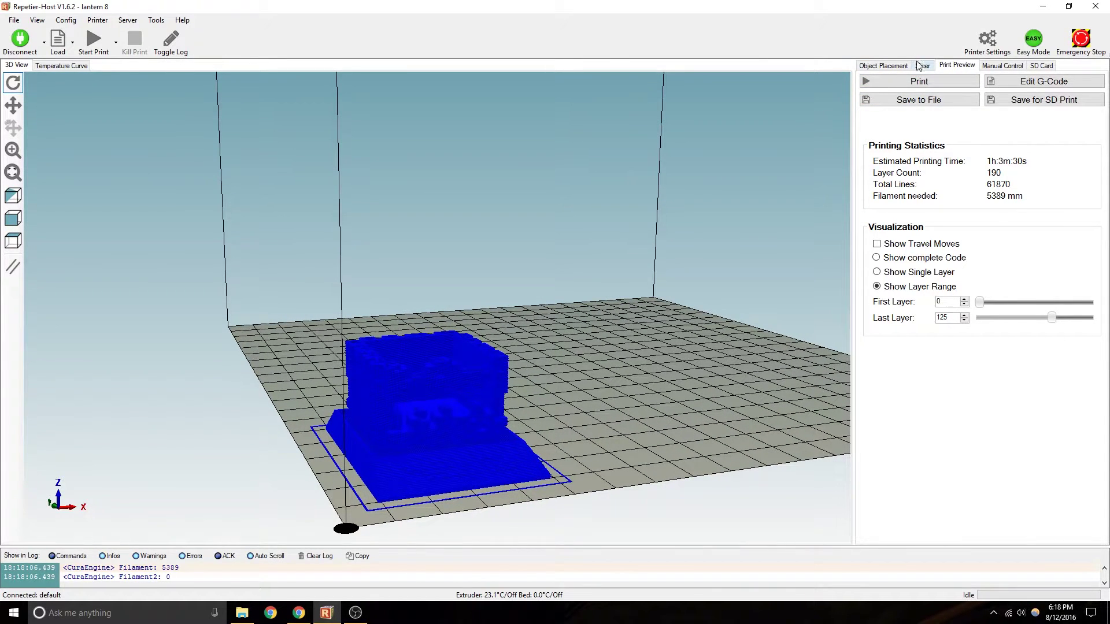
left_click_drag(601, 474, 578, 537)
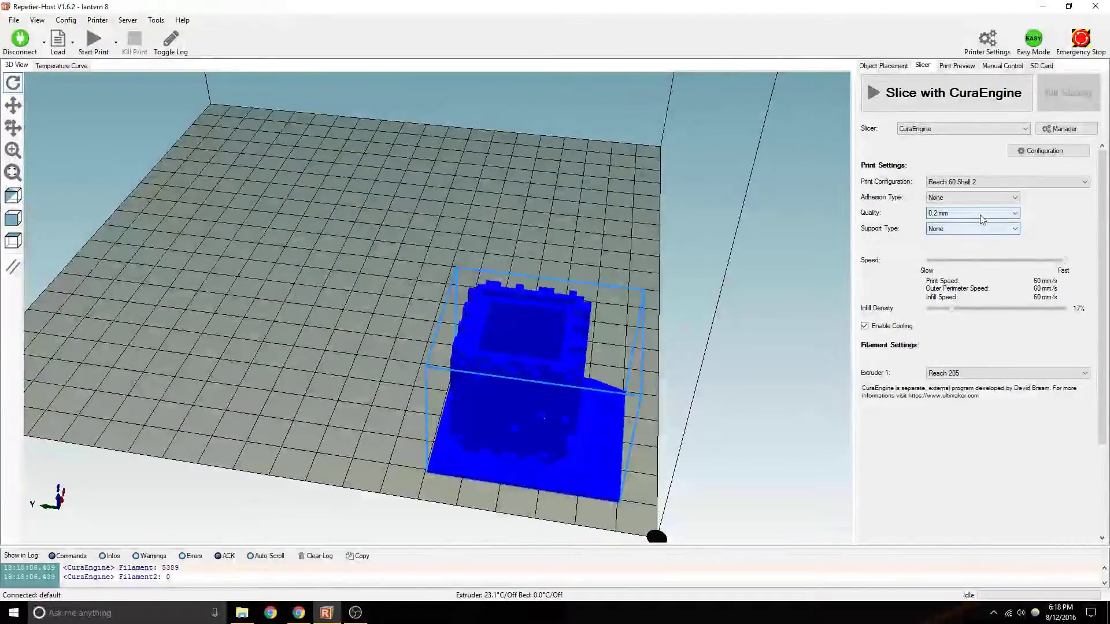
Re-slice at 0.3 mm quality, giving 55m:15s over 126 layers.
left_click(963, 214)
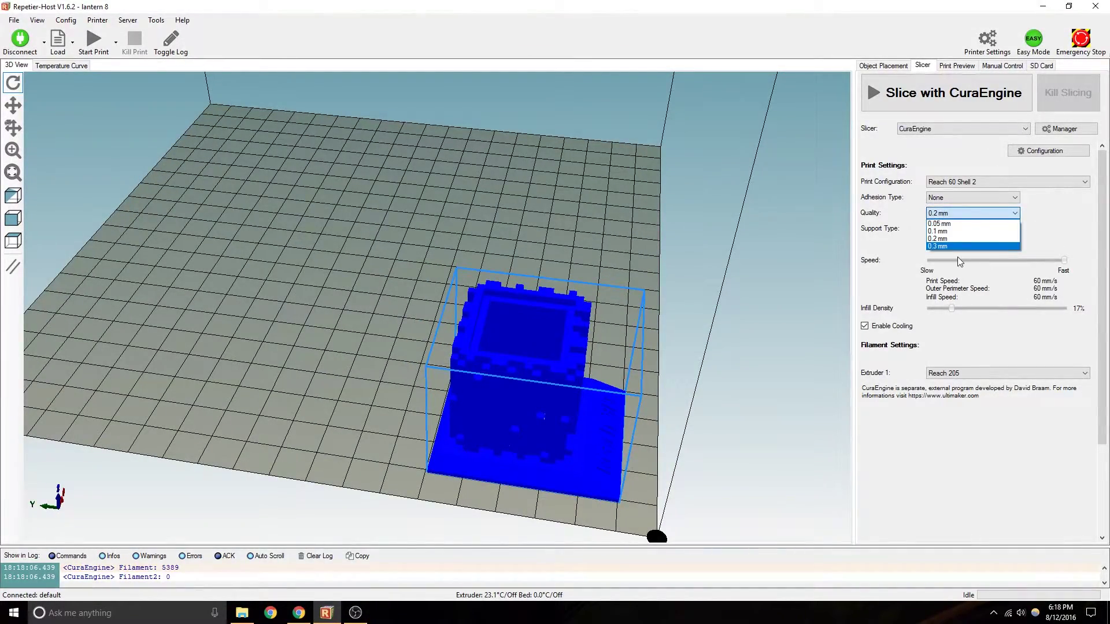
left_click(957, 247)
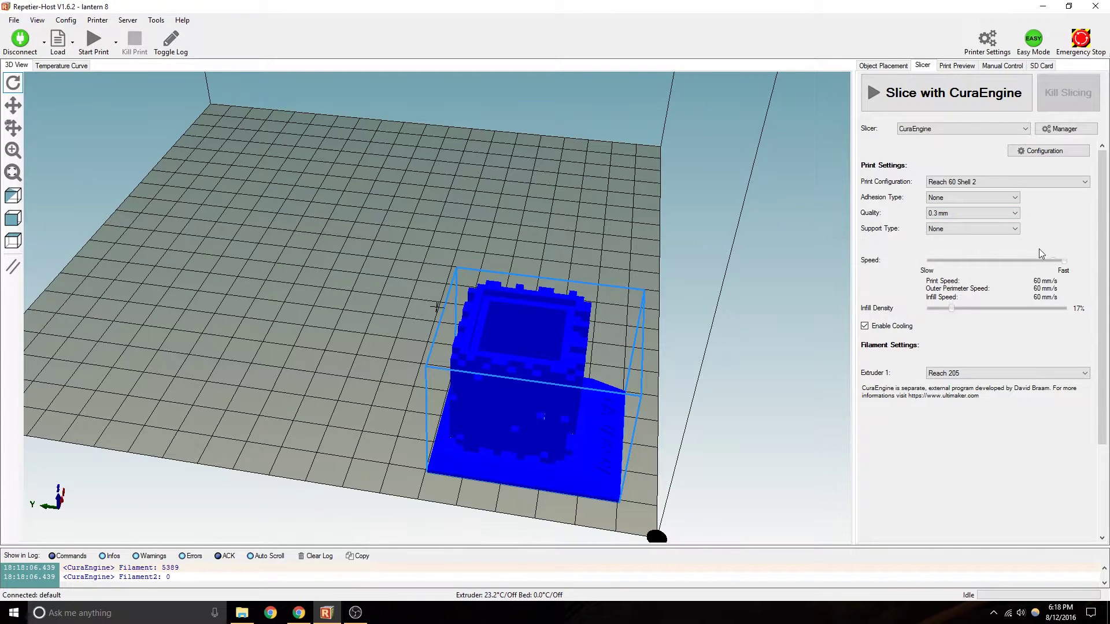
left_click(925, 92)
left_click_drag(508, 375, 524, 393)
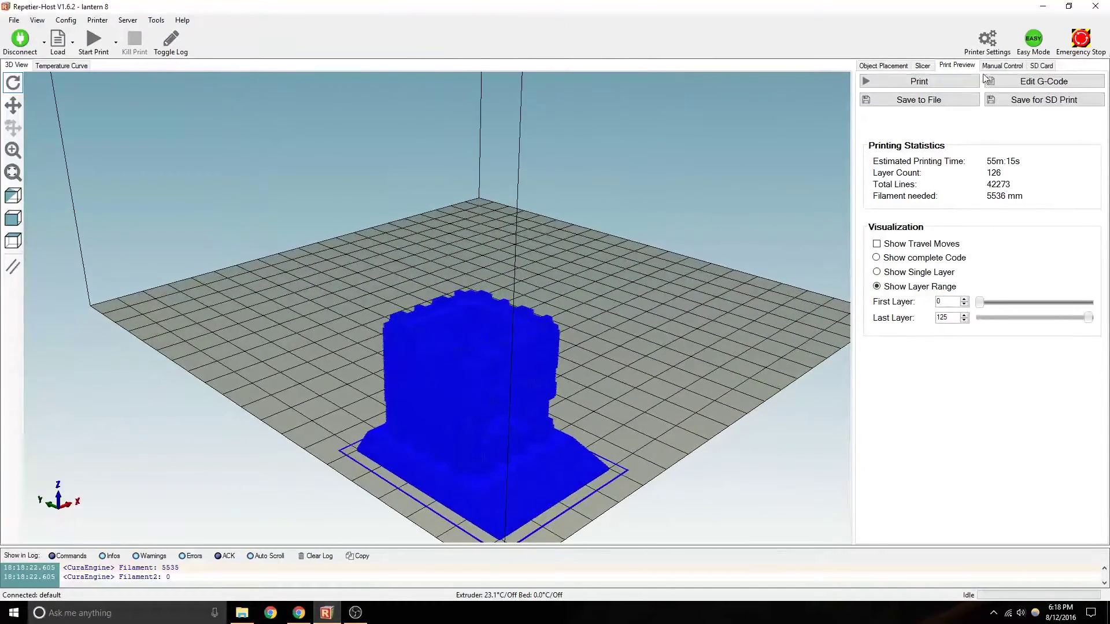
Re-slice the lantern at 0.05 mm quality, estimating 5h:11m:43s over 757 layers.
left_click(923, 65)
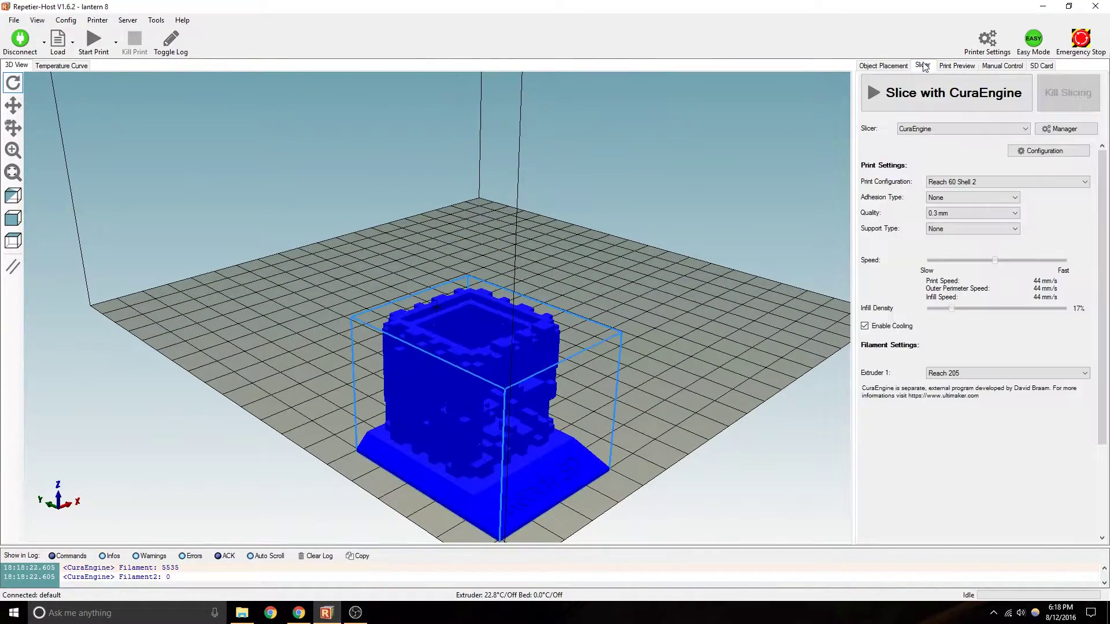
left_click(977, 212)
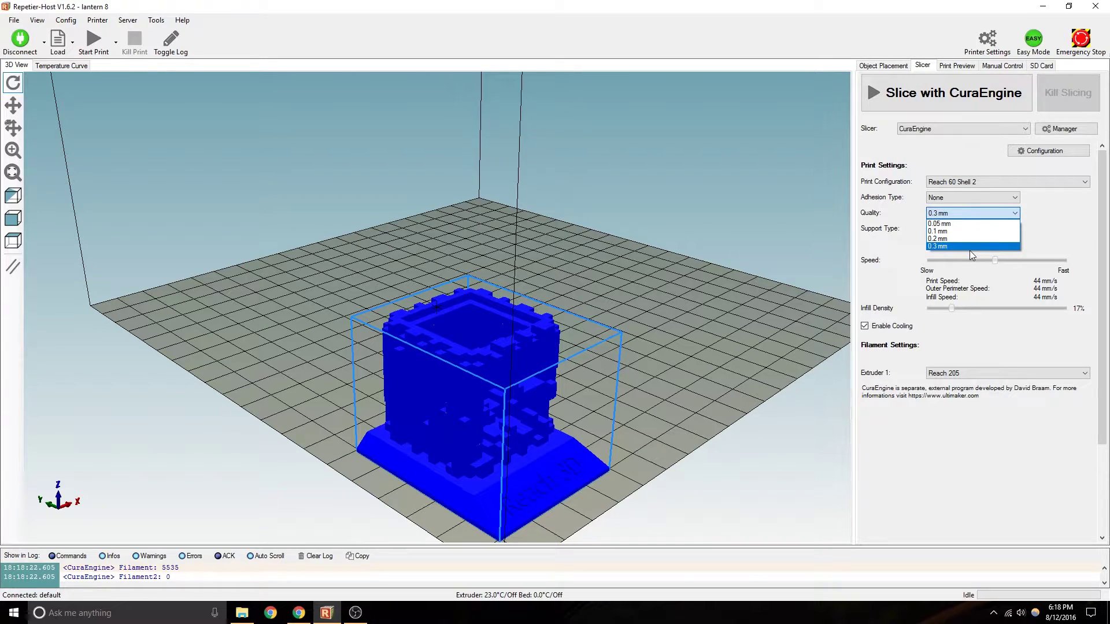
left_click(944, 225)
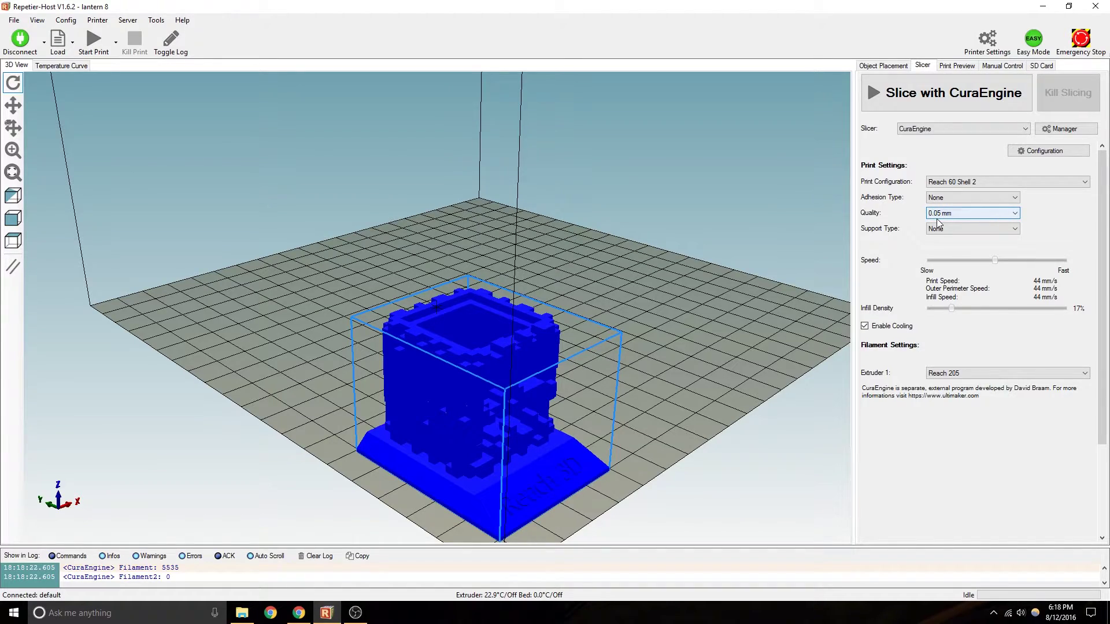
left_click_drag(613, 389, 458, 401)
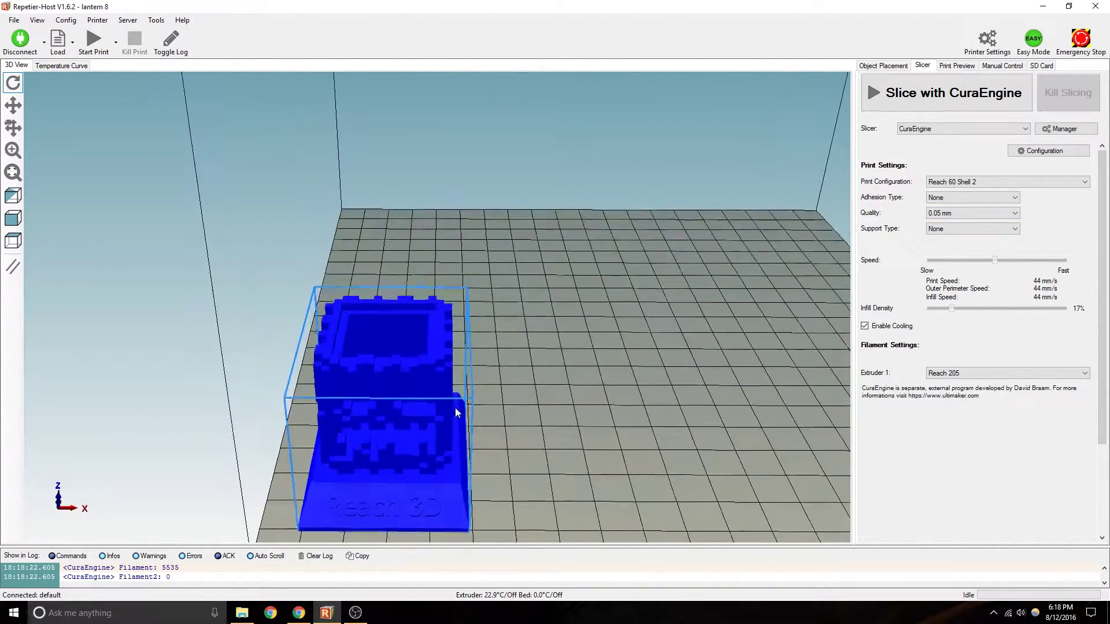
left_click(957, 95)
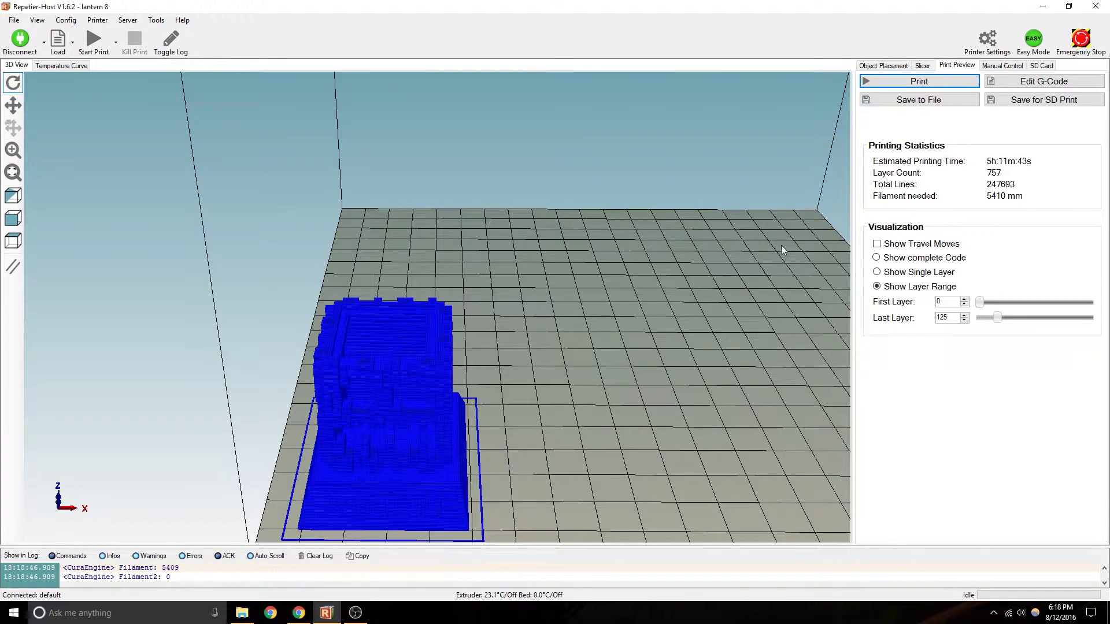
left_click_drag(538, 385, 621, 364)
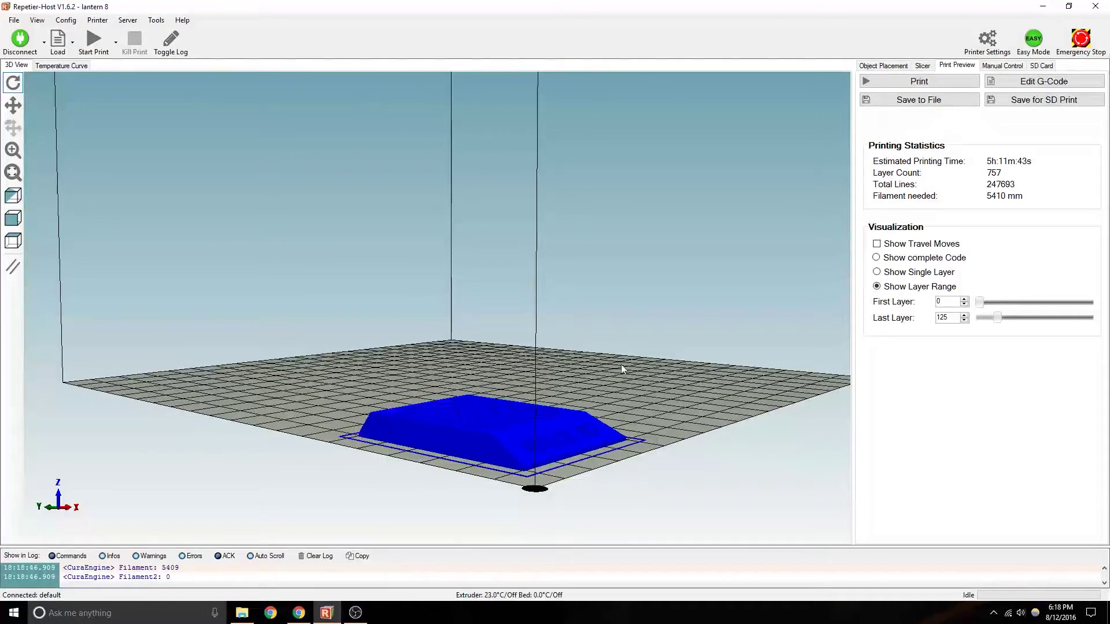
Show the complete toolpath code and inspect it from several angles.
left_click(893, 258)
left_click_drag(542, 428, 531, 502)
scroll(531, 501, "up", 10)
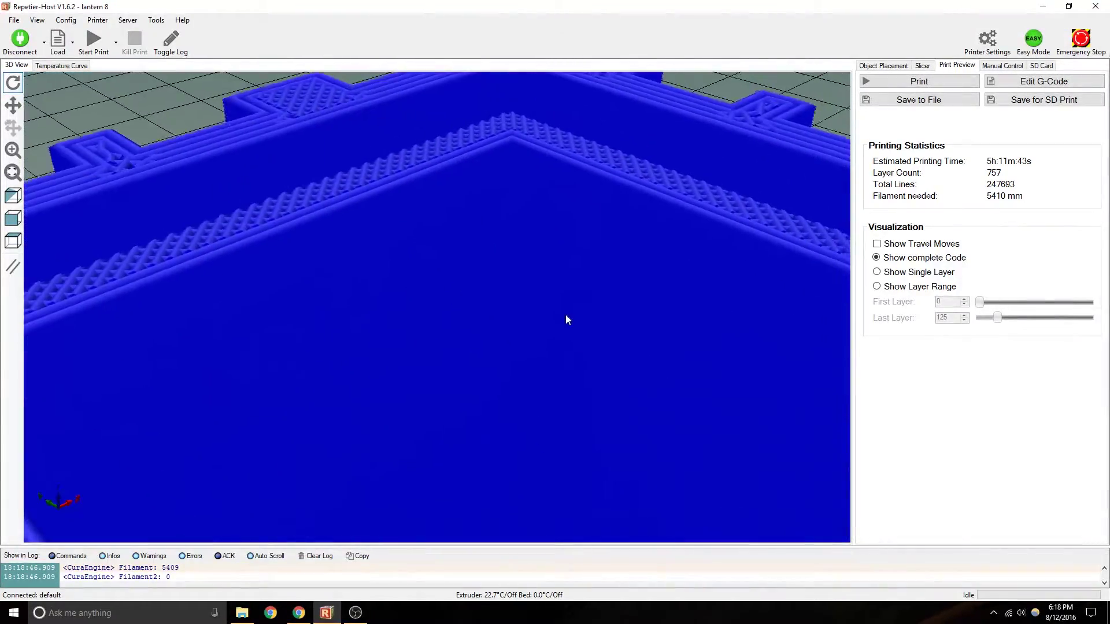
left_click_drag(566, 315, 462, 263)
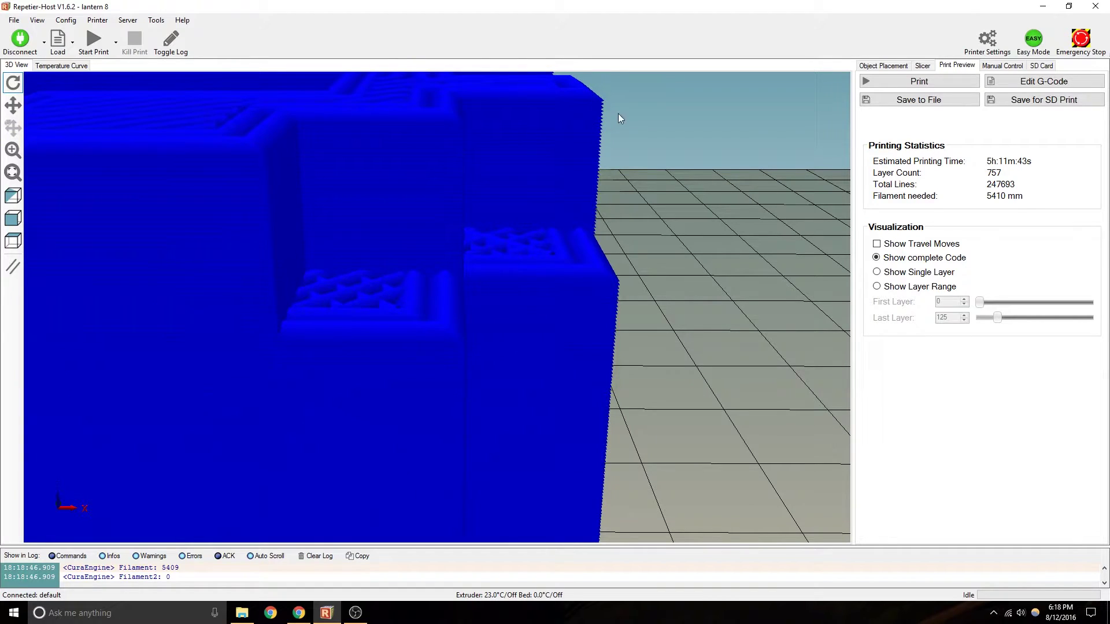
scroll(538, 208, "down", 10)
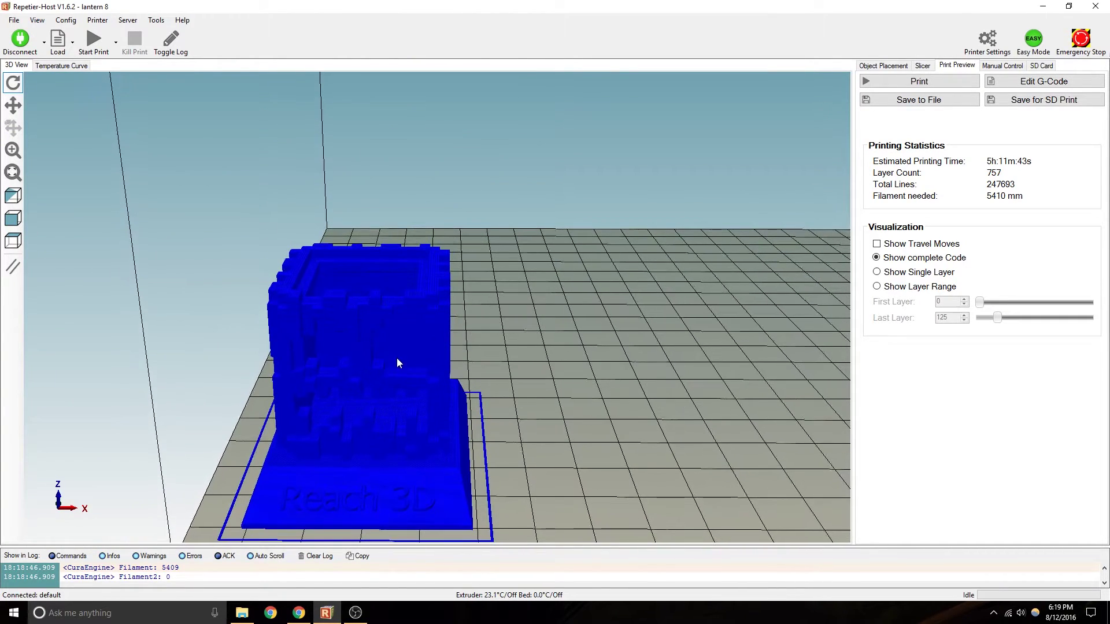
scroll(442, 310, "up", 2)
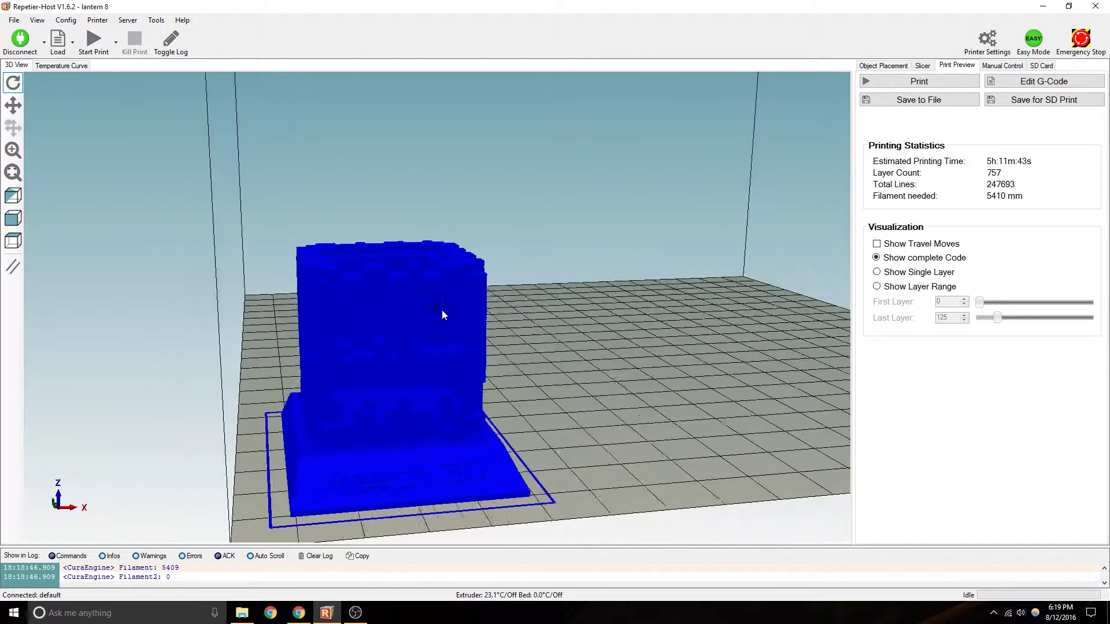
Set the slicer quality back to 0.2 mm.
left_click(919, 66)
left_click(971, 213)
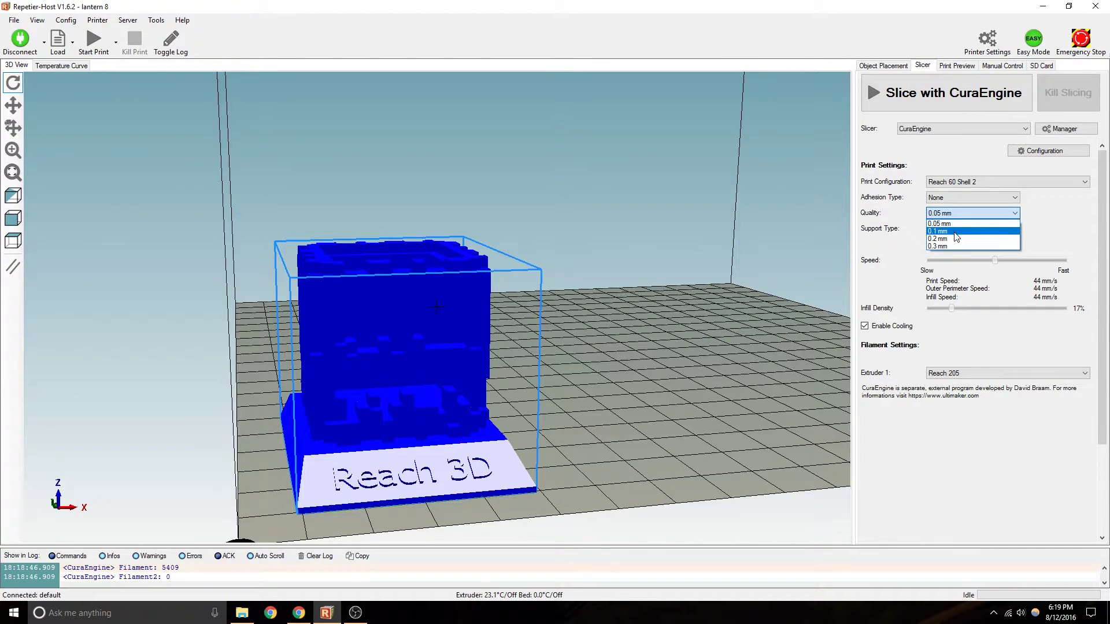
left_click(955, 239)
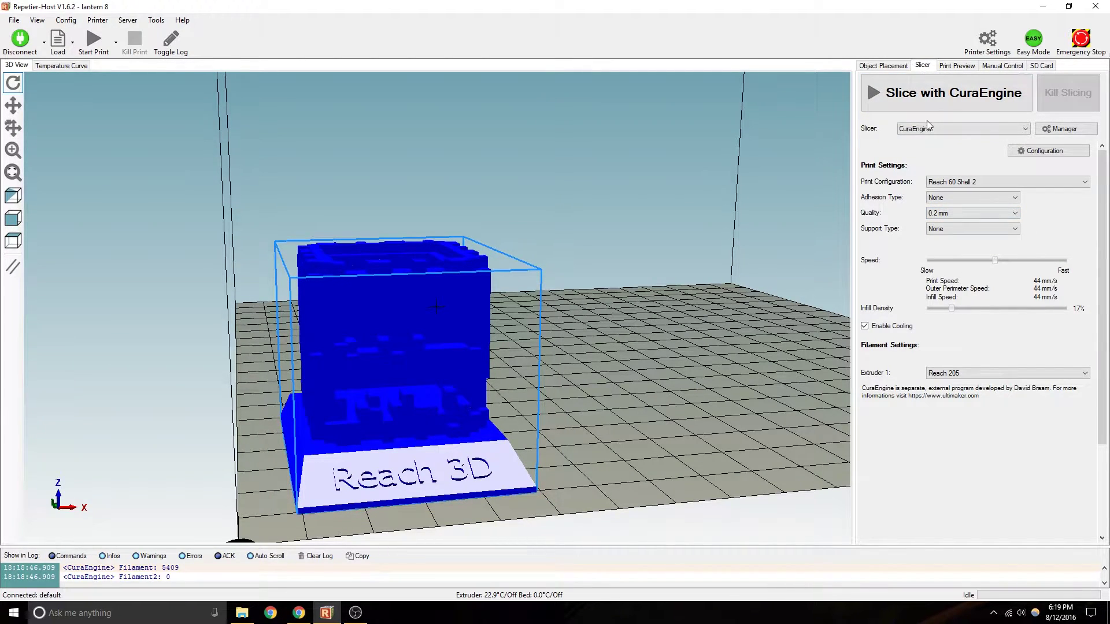
Rescale the lantern uniformly to 0.75 in Scale Object.
left_click(884, 66)
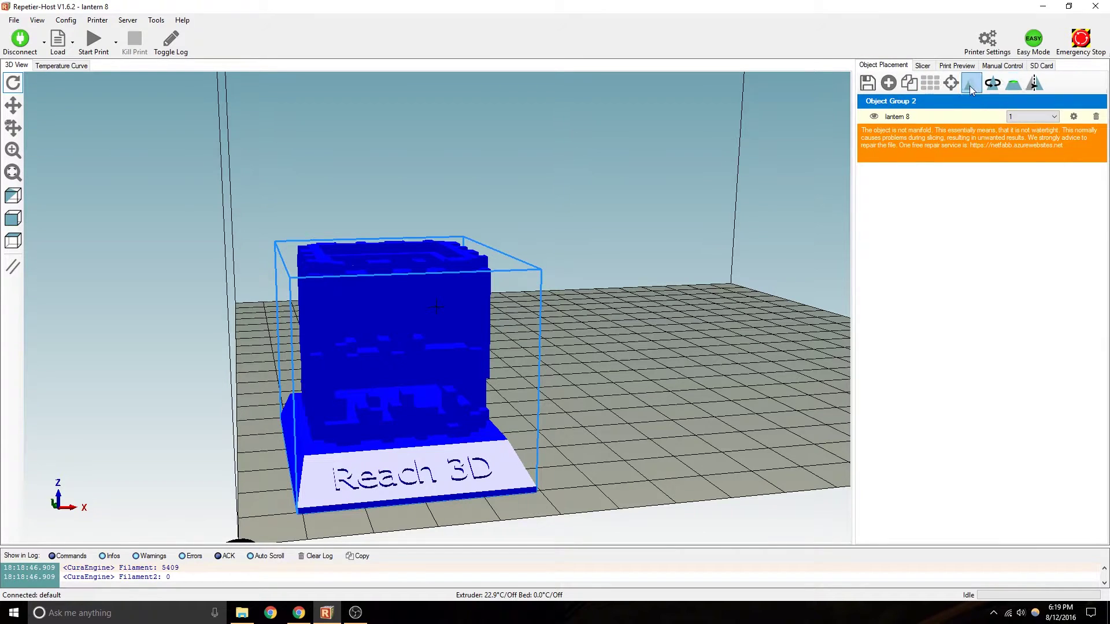
left_click(971, 84)
double_click(881, 117)
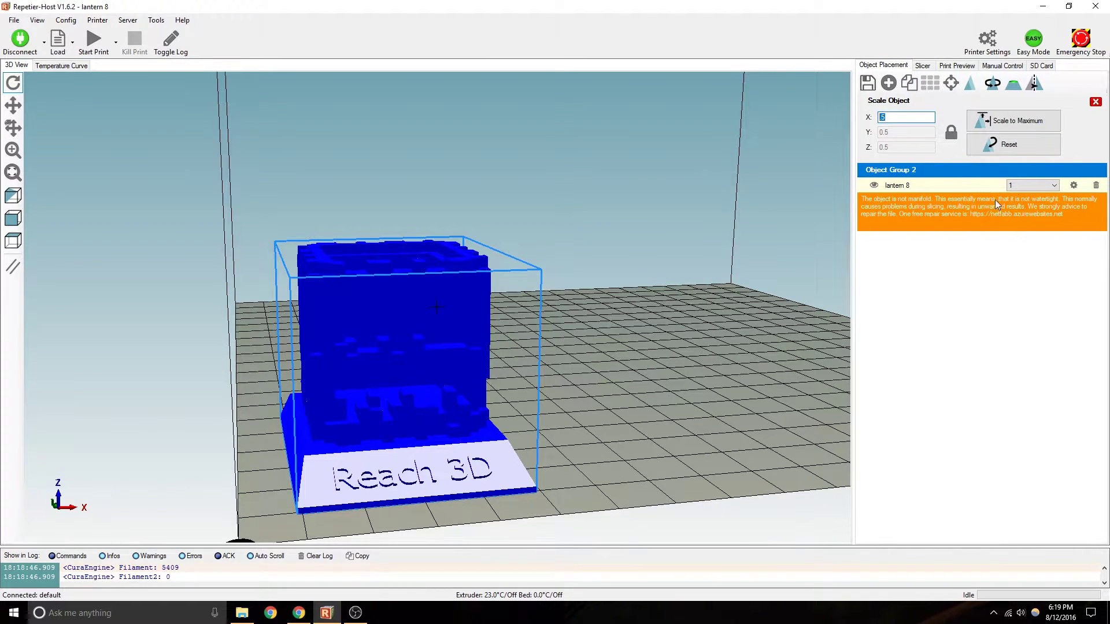
key("BackSpace")
type(".75")
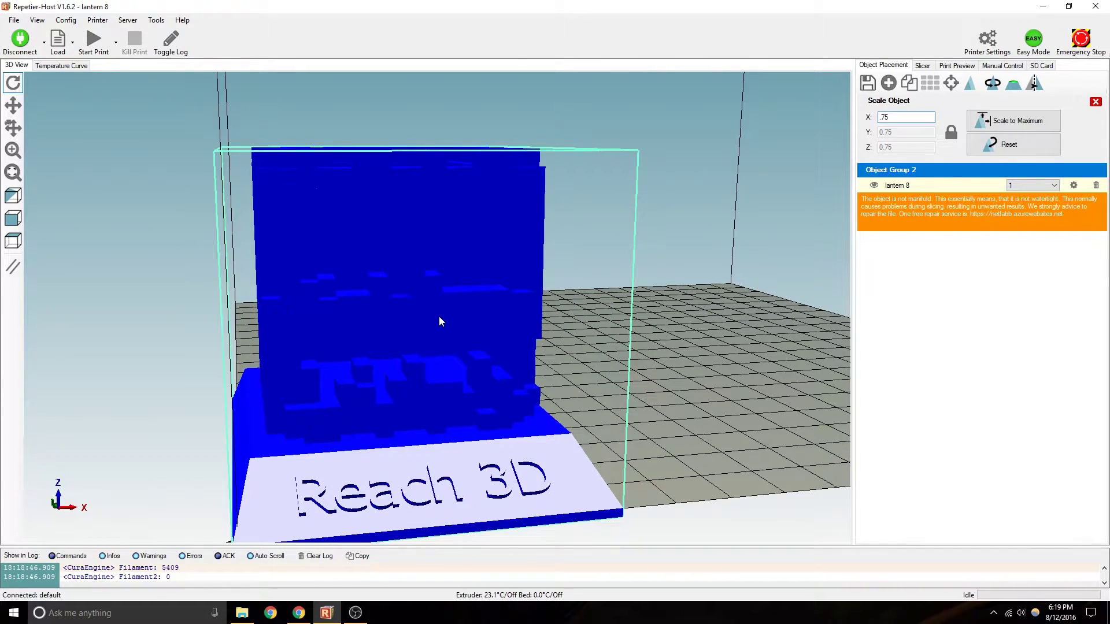
scroll(439, 322, "down", 5)
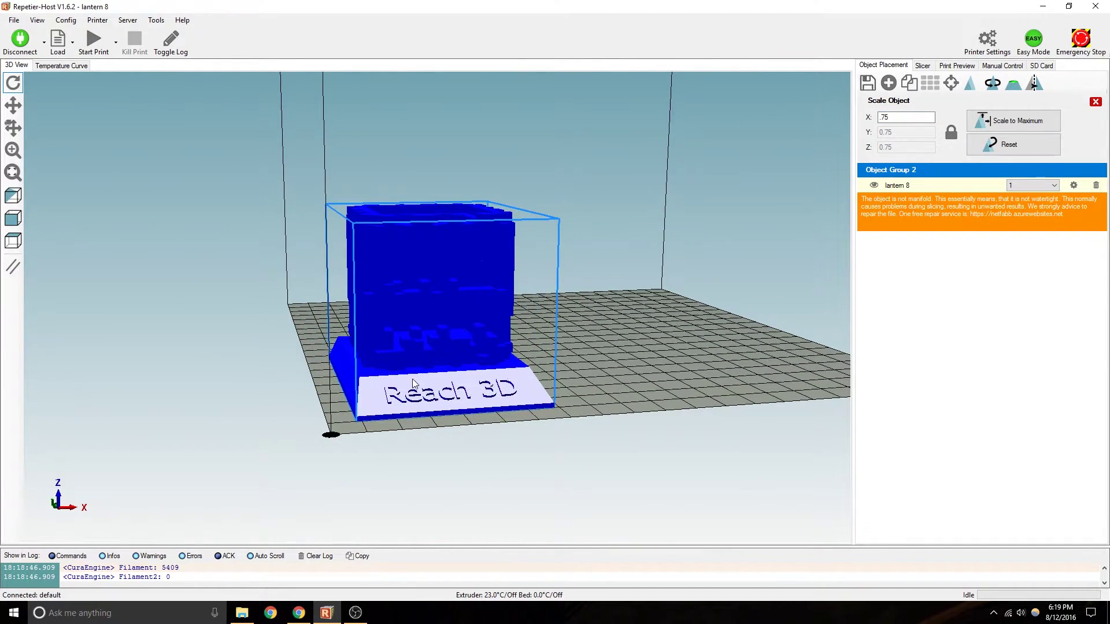
left_click_drag(414, 383, 497, 161)
Set support to Everywhere, speed to 48 mm/s, infill to 16%, and re-slice (4h:34m:51s).
left_click(923, 65)
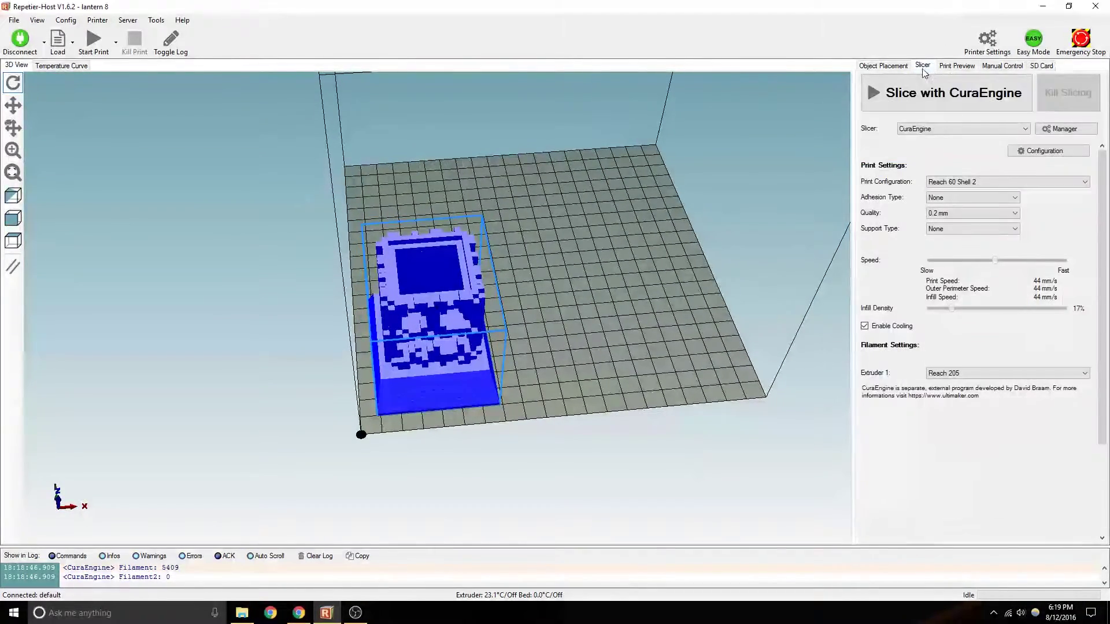
left_click(963, 232)
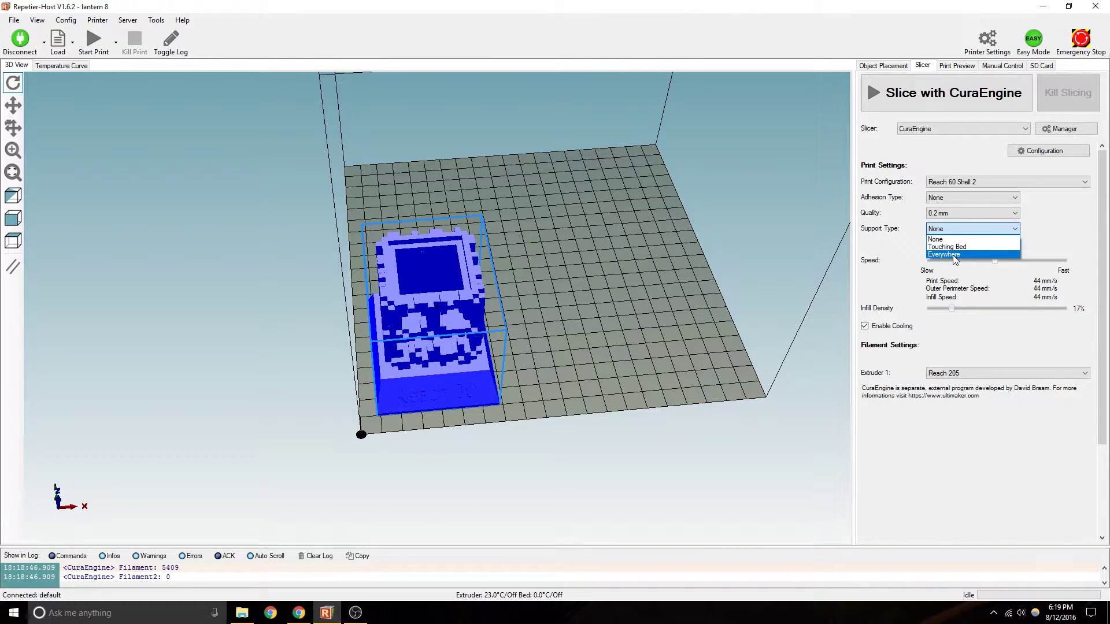
left_click(955, 255)
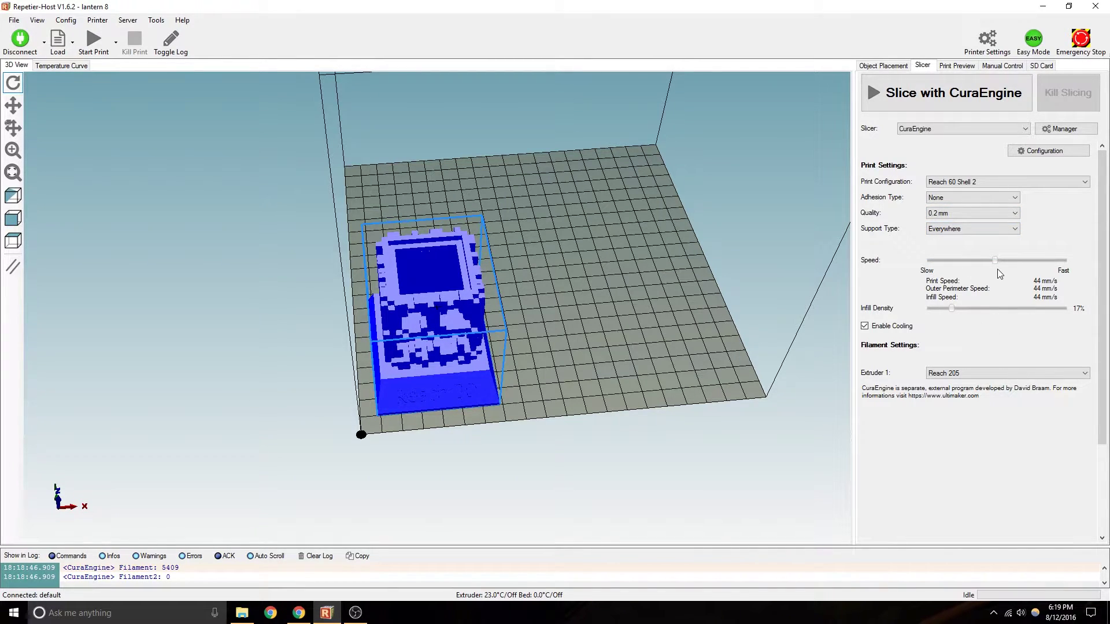
left_click_drag(994, 260, 1021, 265)
mouse_move(953, 308)
left_mouse_down()
mouse_move(980, 308)
mouse_move(962, 311)
left_mouse_up()
left_click(924, 101)
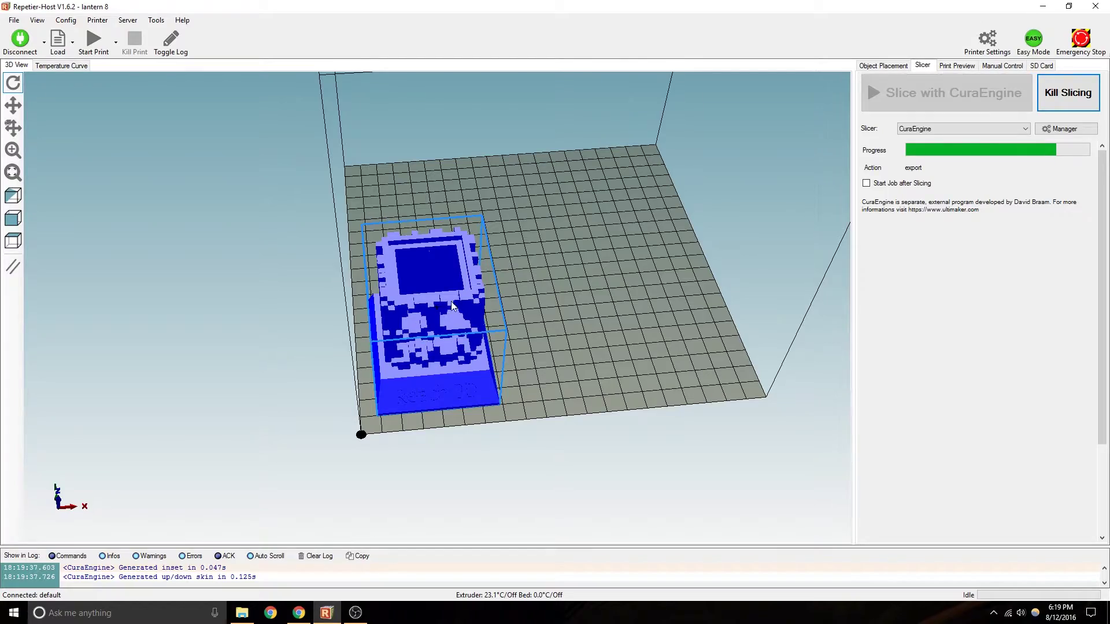
left_click_drag(698, 302, 463, 268)
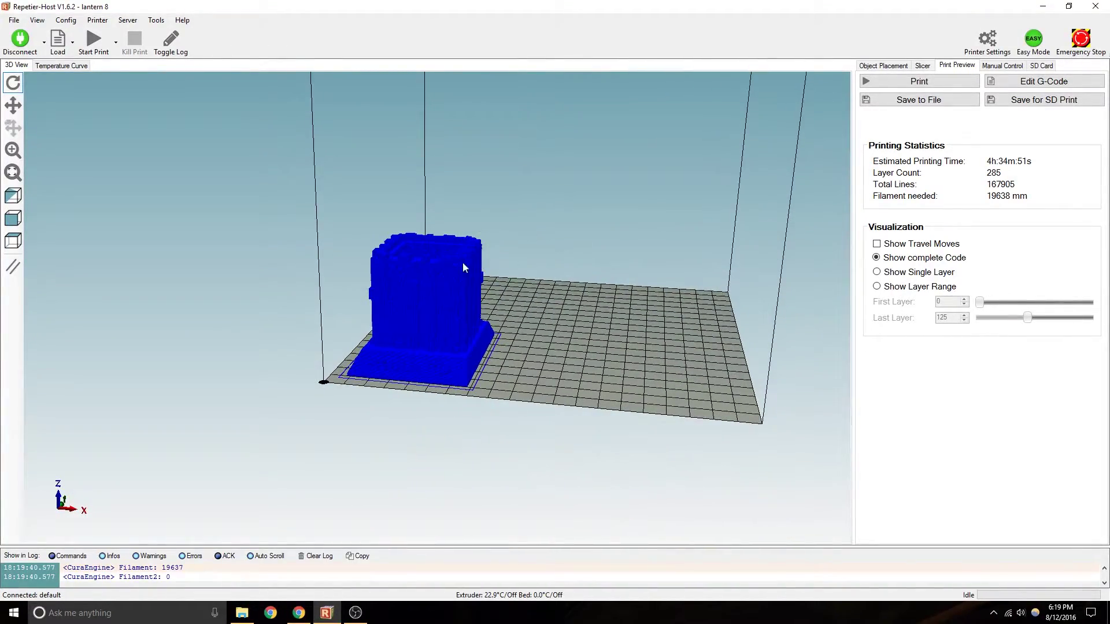
Zoom and orbit to inspect the sliced 0.75-scale lantern from above.
left_click_drag(578, 248, 662, 390)
scroll(375, 310, "up", 10)
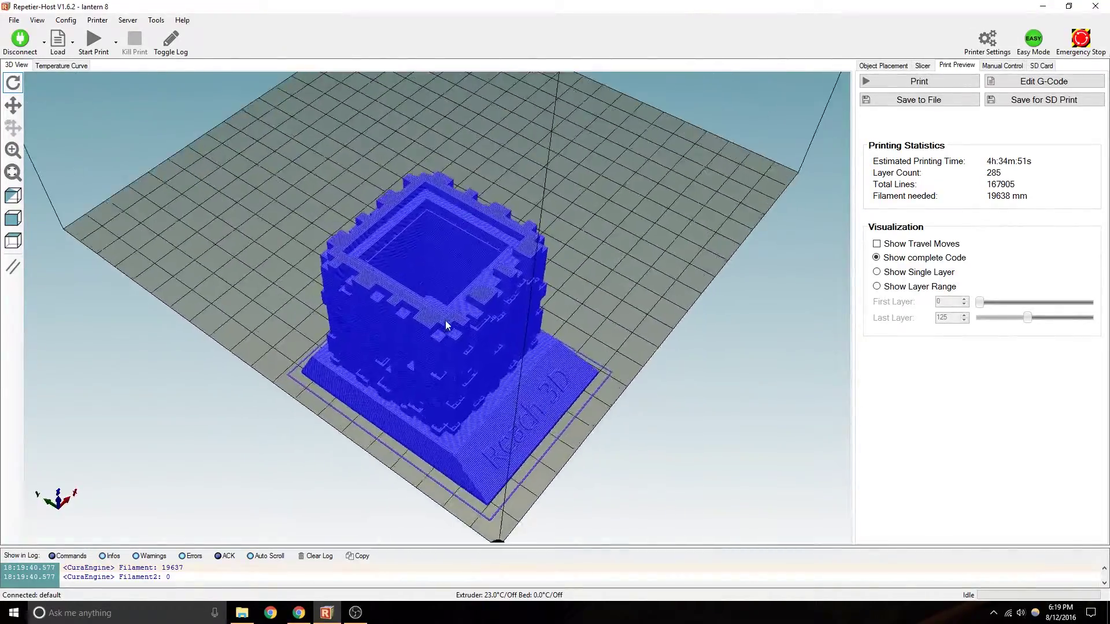
scroll(491, 329, "down", 8)
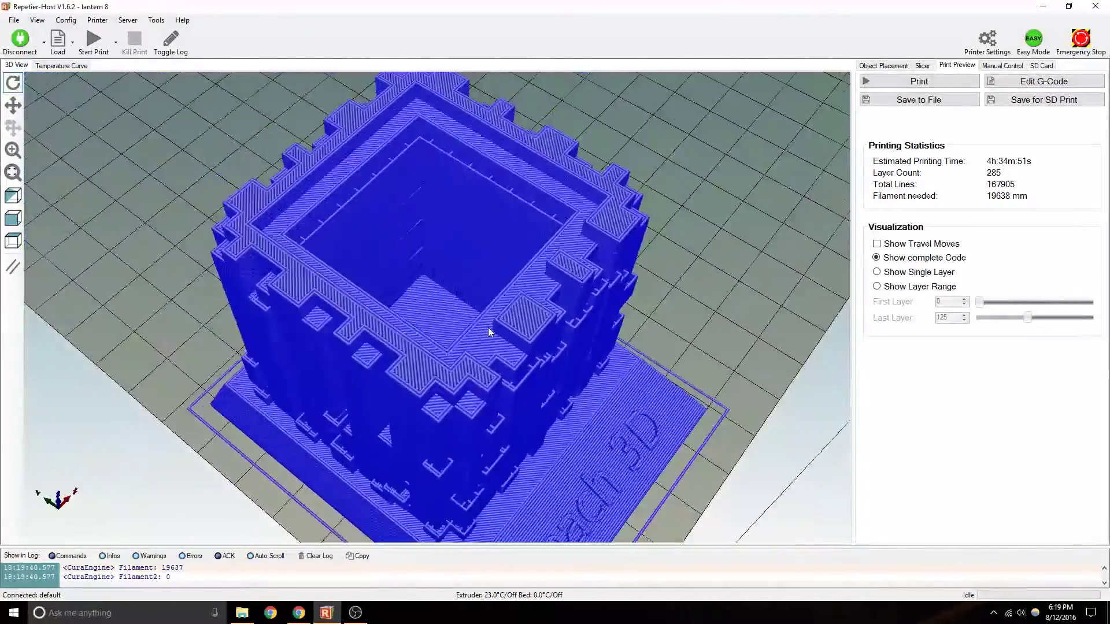
left_click_drag(491, 331, 584, 347)
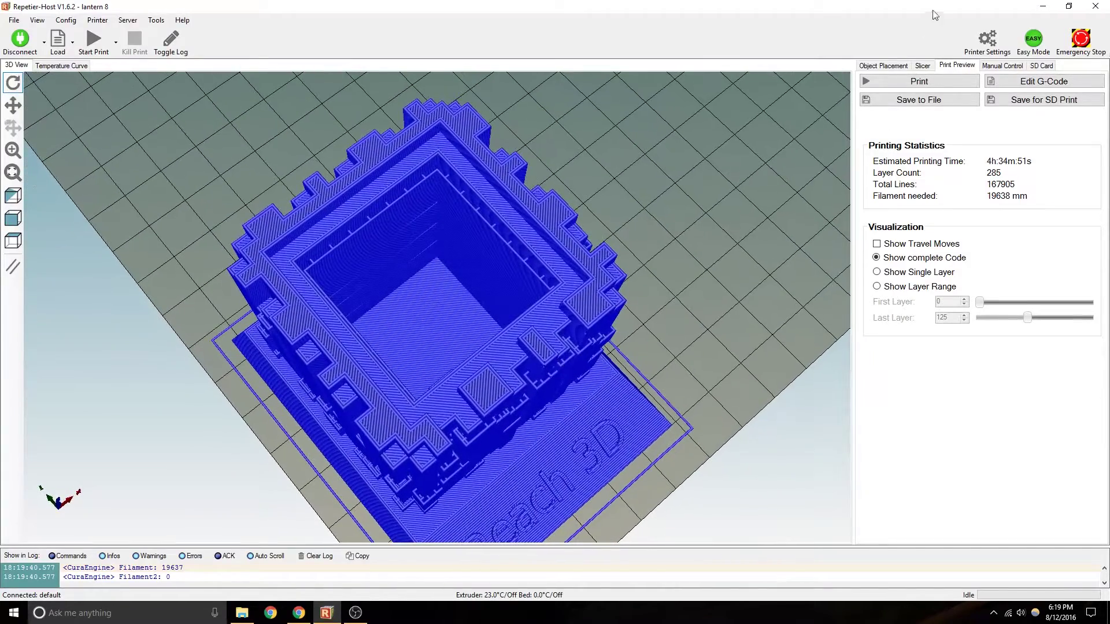
Set support to None and re-slice, cutting the estimate to 3h:30m:25s and 15695 mm filament.
left_click(923, 66)
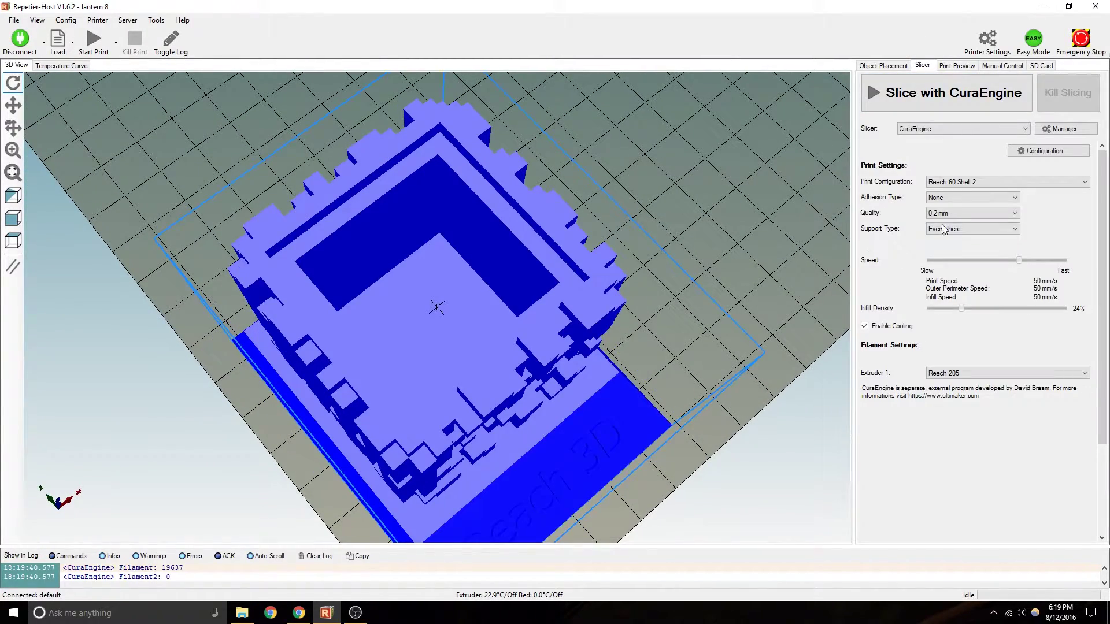
left_click(973, 230)
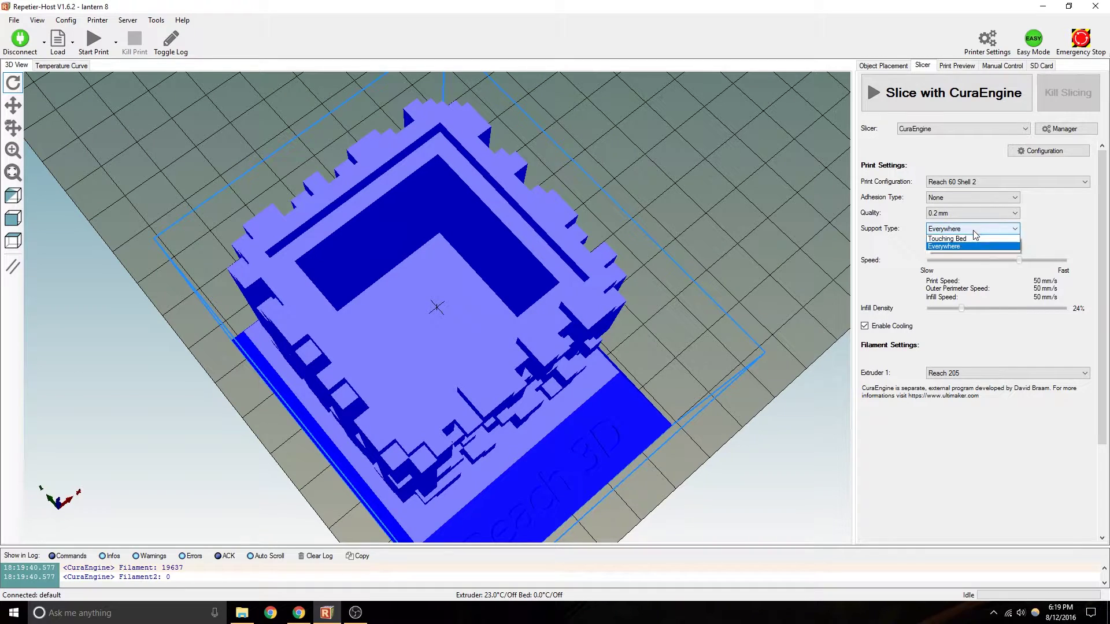
left_click(957, 238)
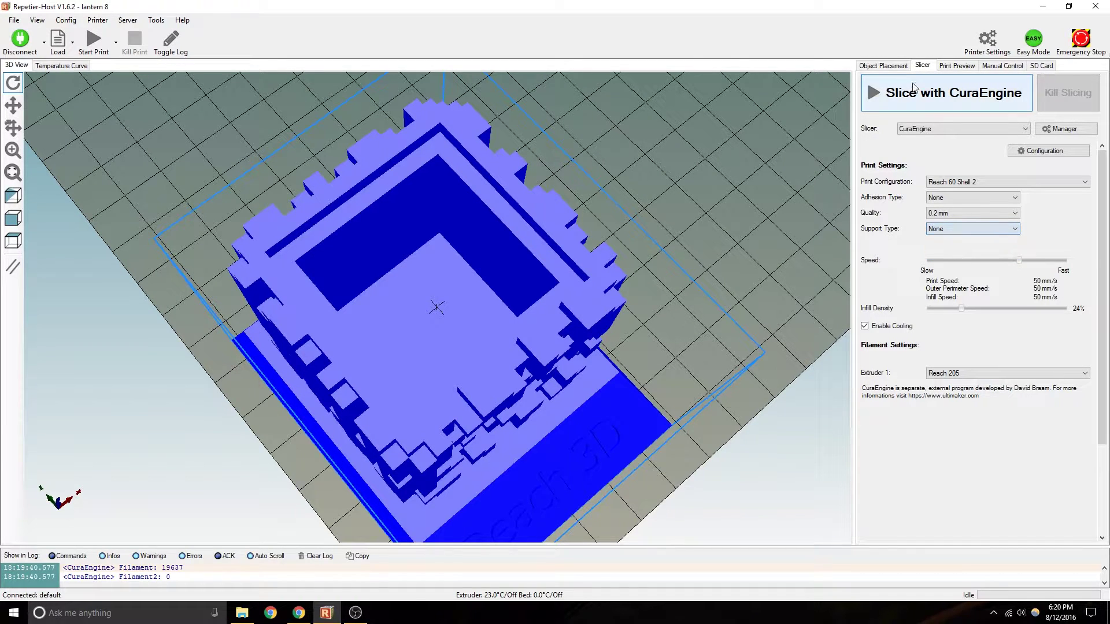
left_click(929, 114)
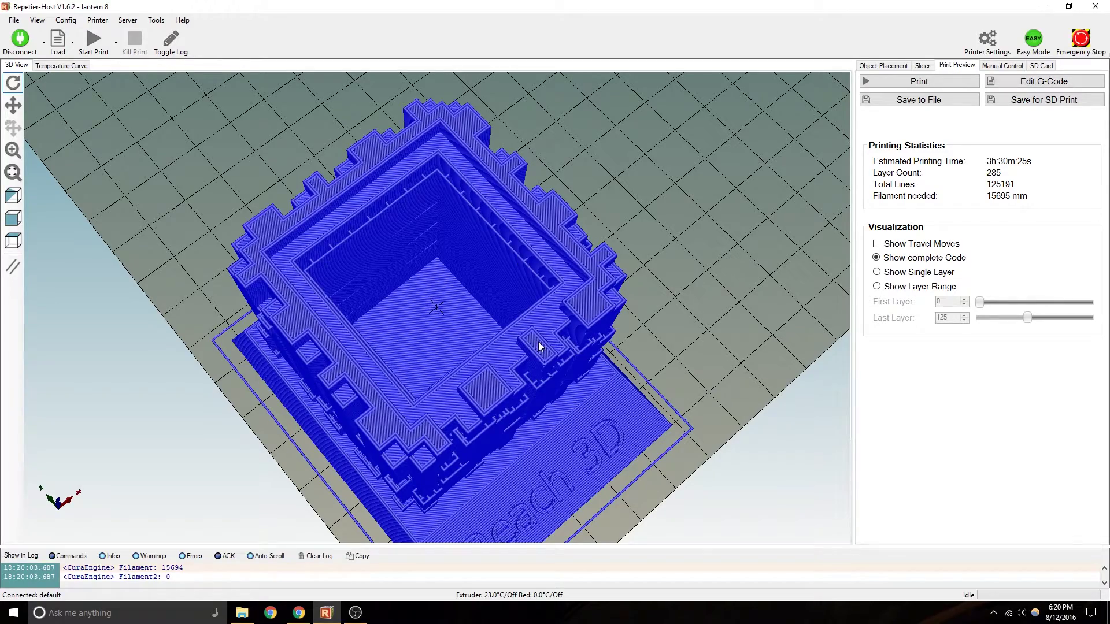
left_click_drag(542, 416, 479, 371)
left_click_drag(454, 412, 564, 457)
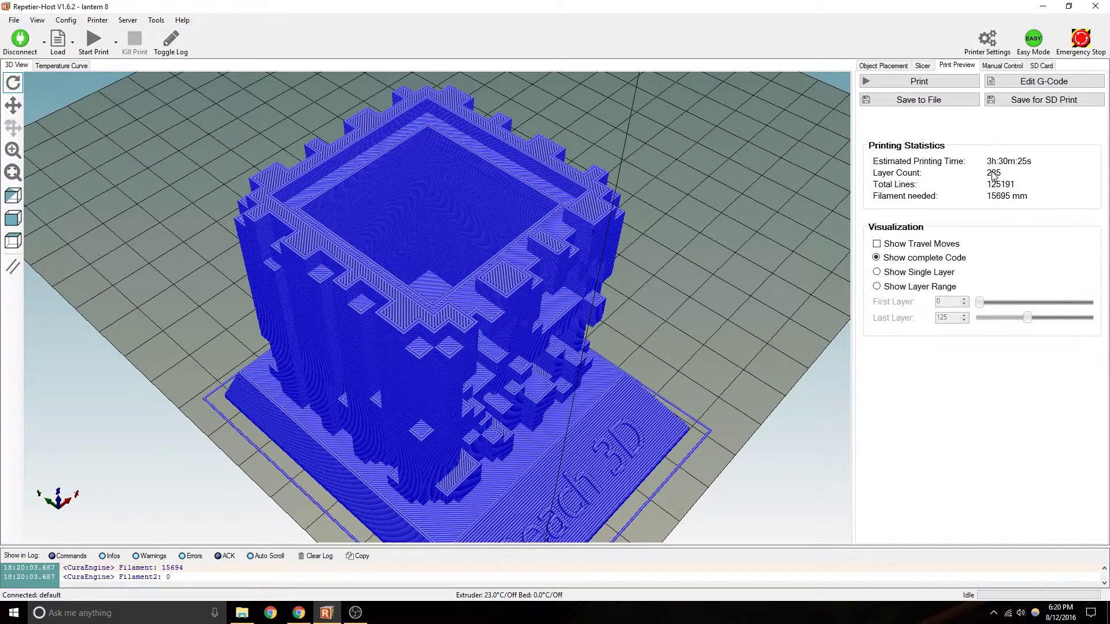
left_click_drag(733, 223, 467, 382)
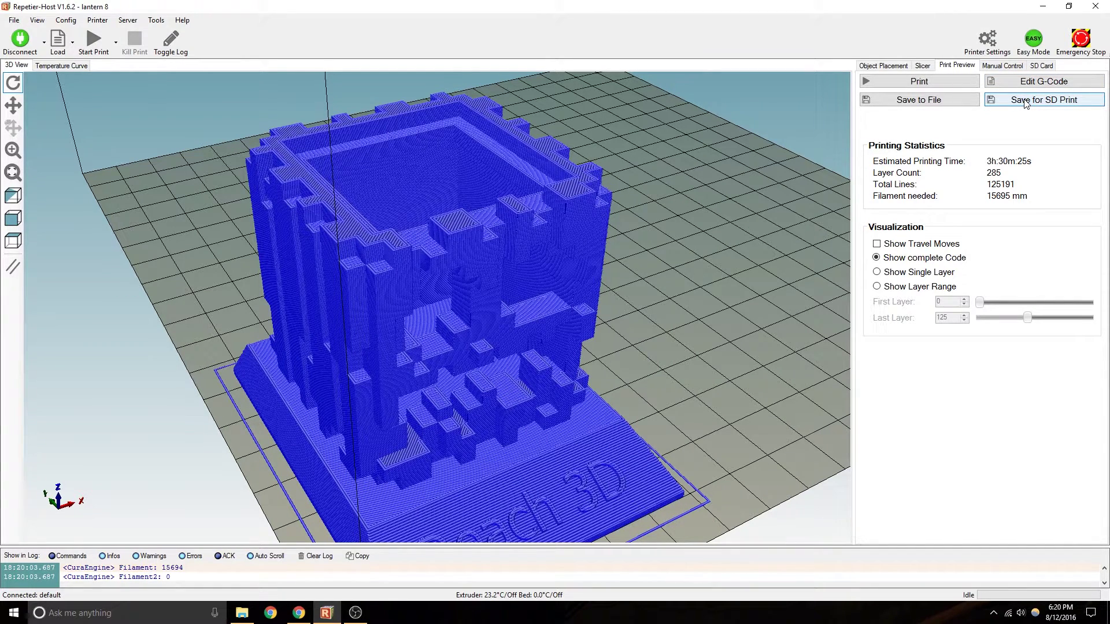
Look over the generated G-code listing in the editor.
left_click(1021, 81)
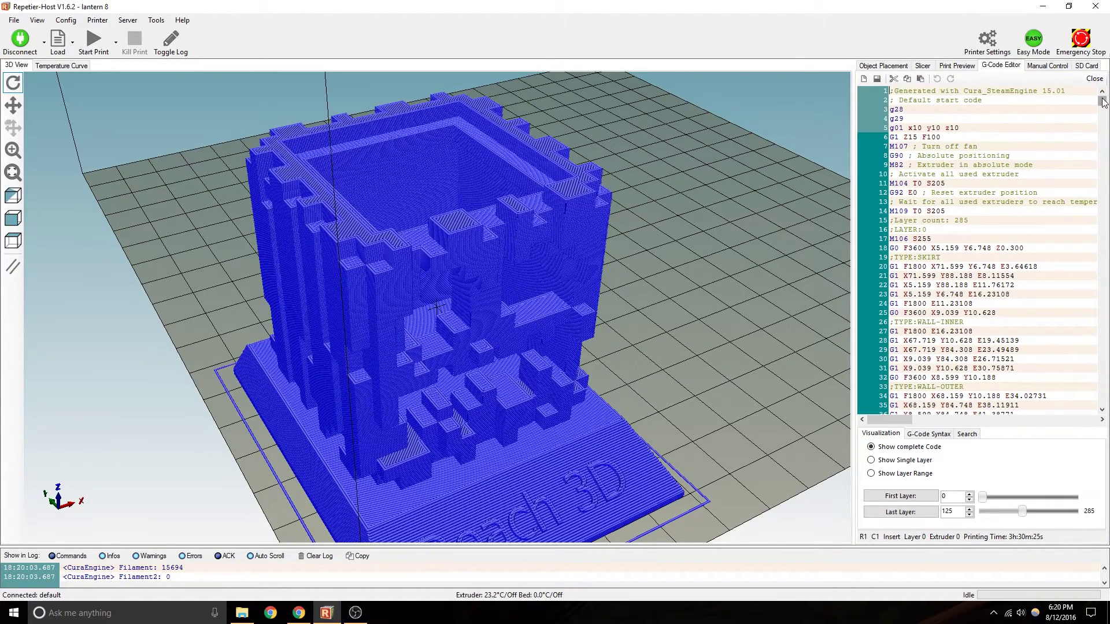
mouse_move(1102, 102)
left_mouse_down()
mouse_move(1102, 118)
mouse_move(1102, 98)
left_mouse_up()
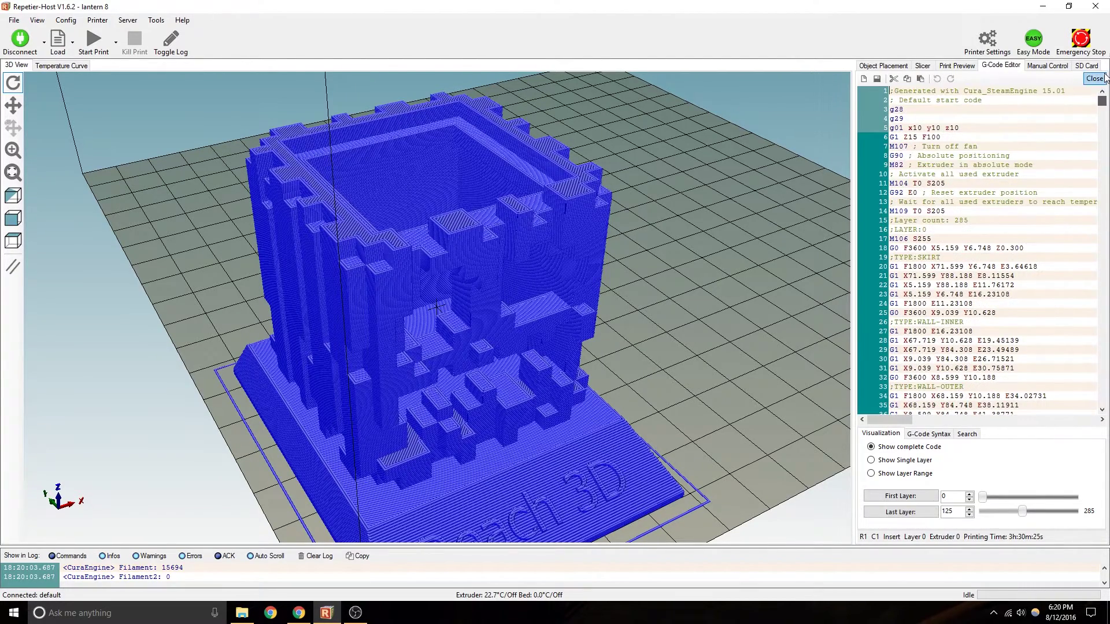
left_click(956, 65)
Save the G-code for SD printing as 'lantern 8' in the Reach folder.
left_click(1012, 102)
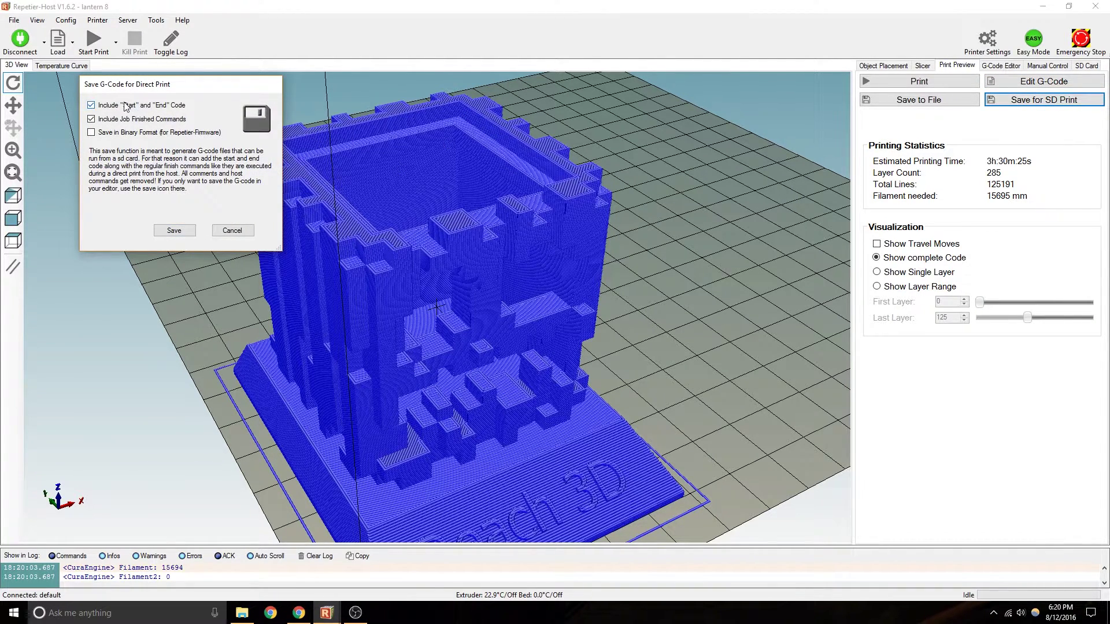
left_click(171, 230)
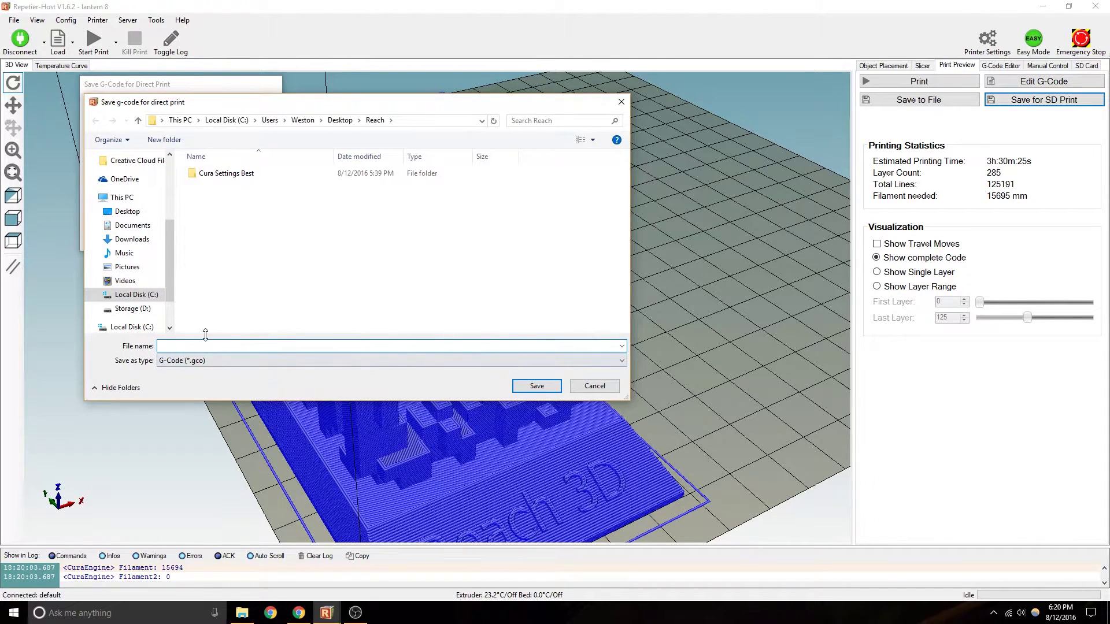
type("l")
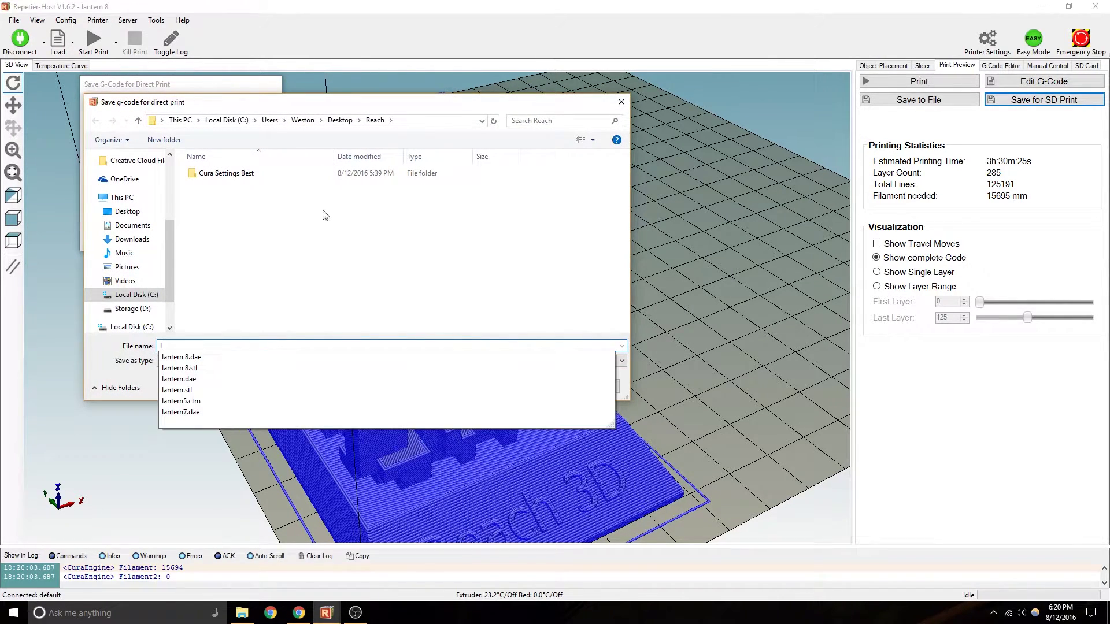
left_click(190, 356)
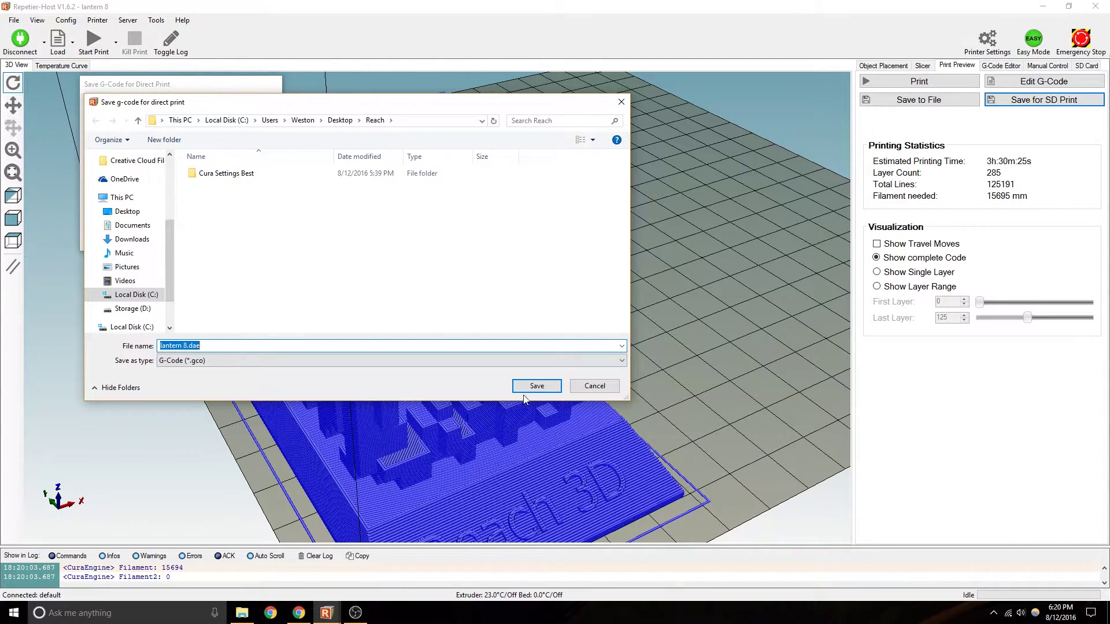
left_click_drag(215, 347, 190, 345)
key("BackSpace")
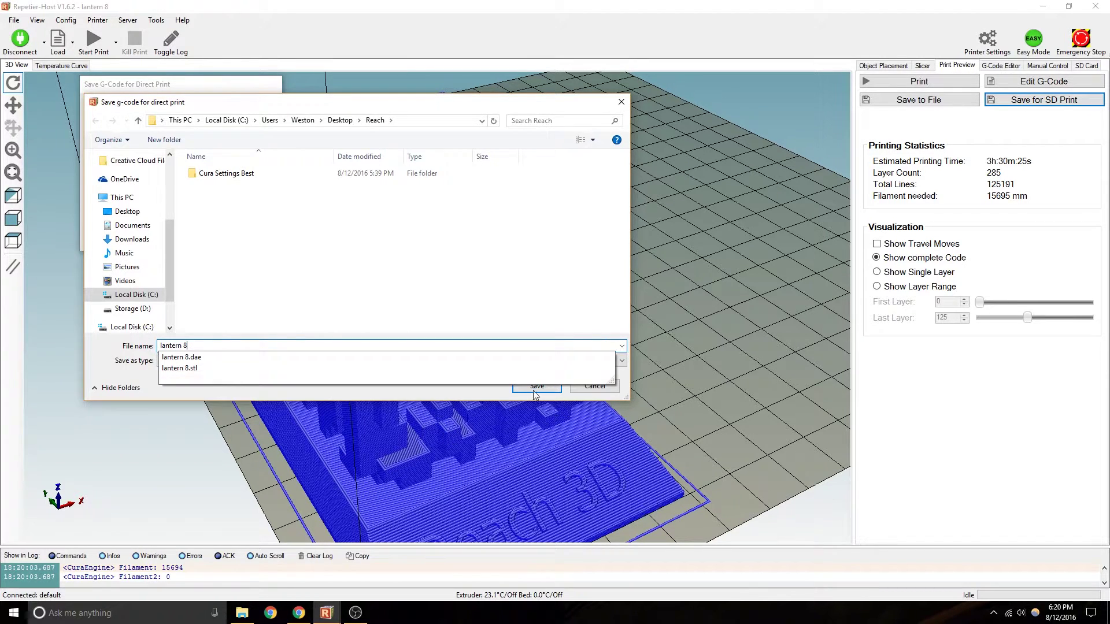
left_click(538, 389)
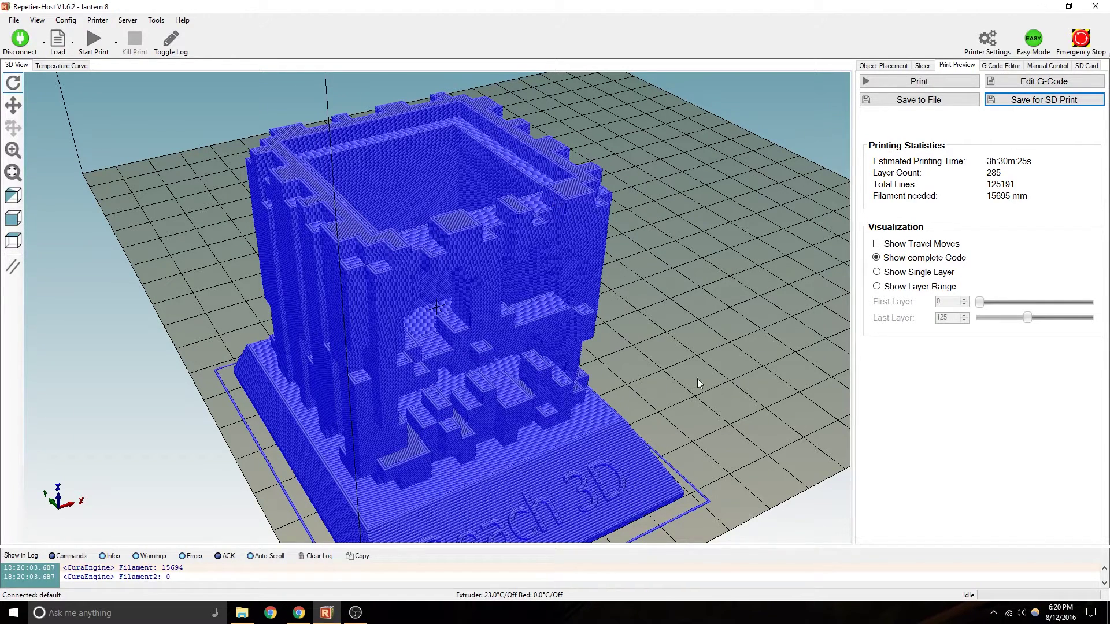
Check the Manual Control panel and start printing the lantern from the print preview.
left_click(1012, 66)
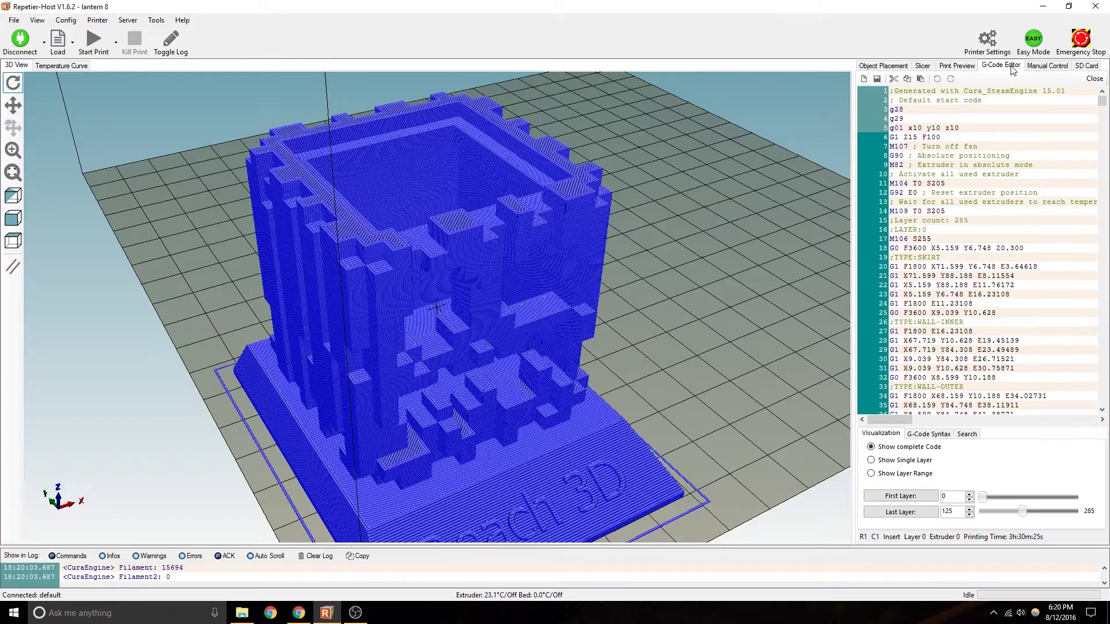
left_click(1047, 66)
scroll(513, 268, "up", 3)
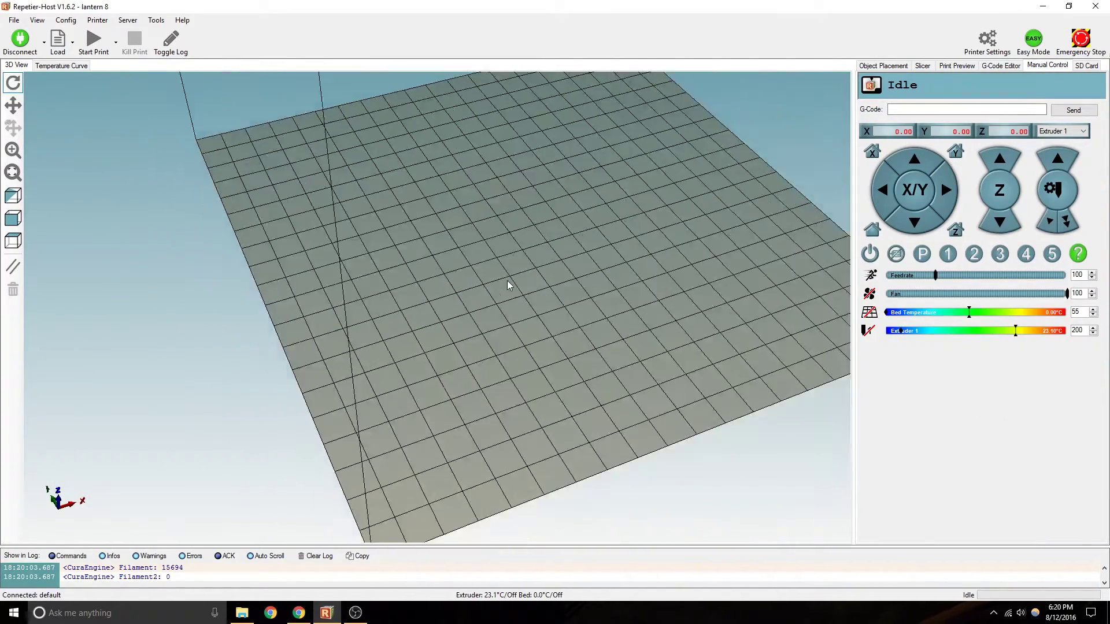
scroll(507, 285, "down", 5)
left_click_drag(528, 253, 443, 309)
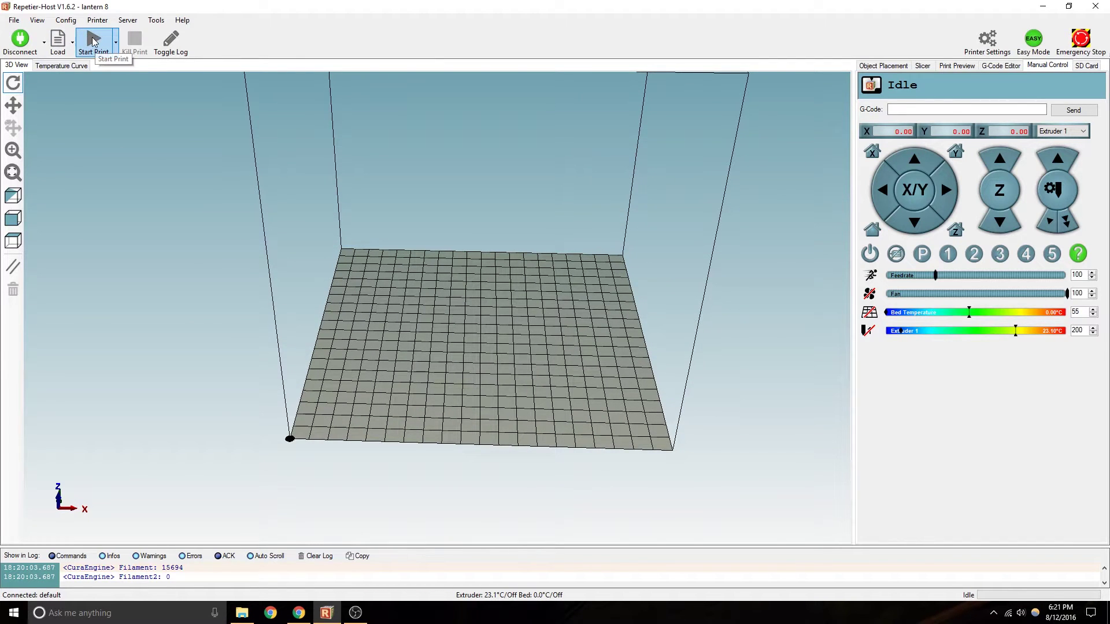
left_click(962, 66)
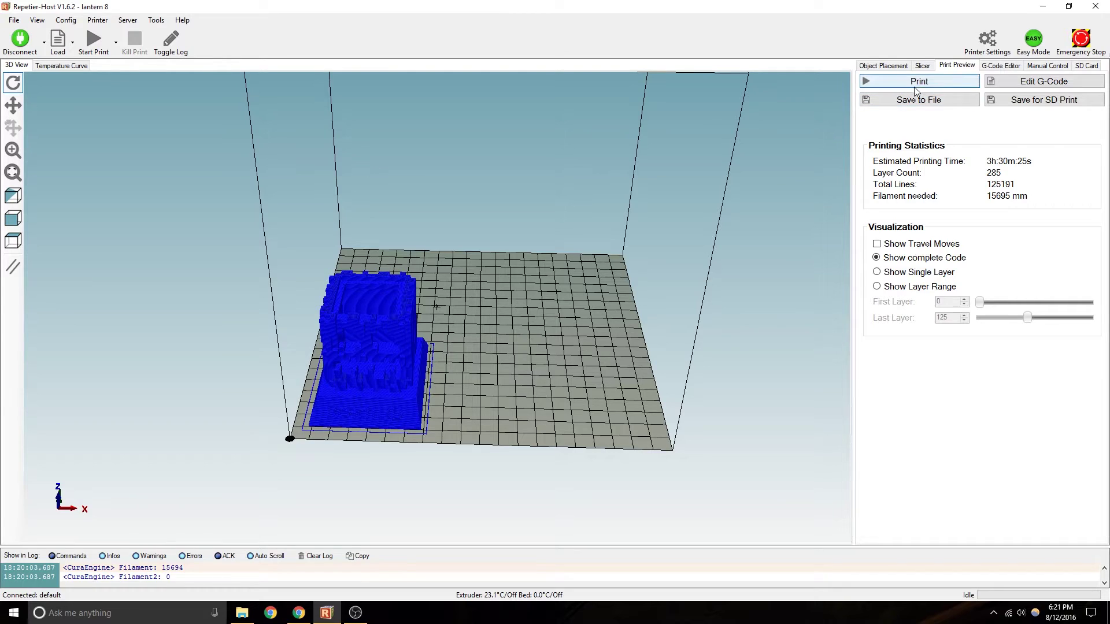
left_click(91, 41)
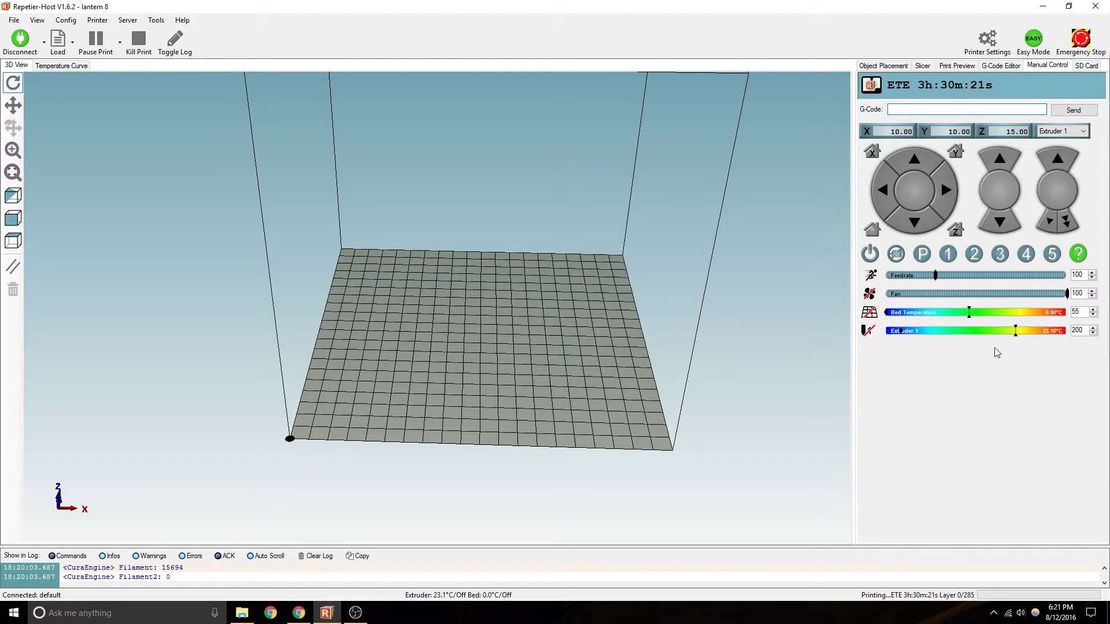
Set the running print's feedrate to 110% and the fan to 100 during the first layer.
left_click_drag(390, 339, 448, 404)
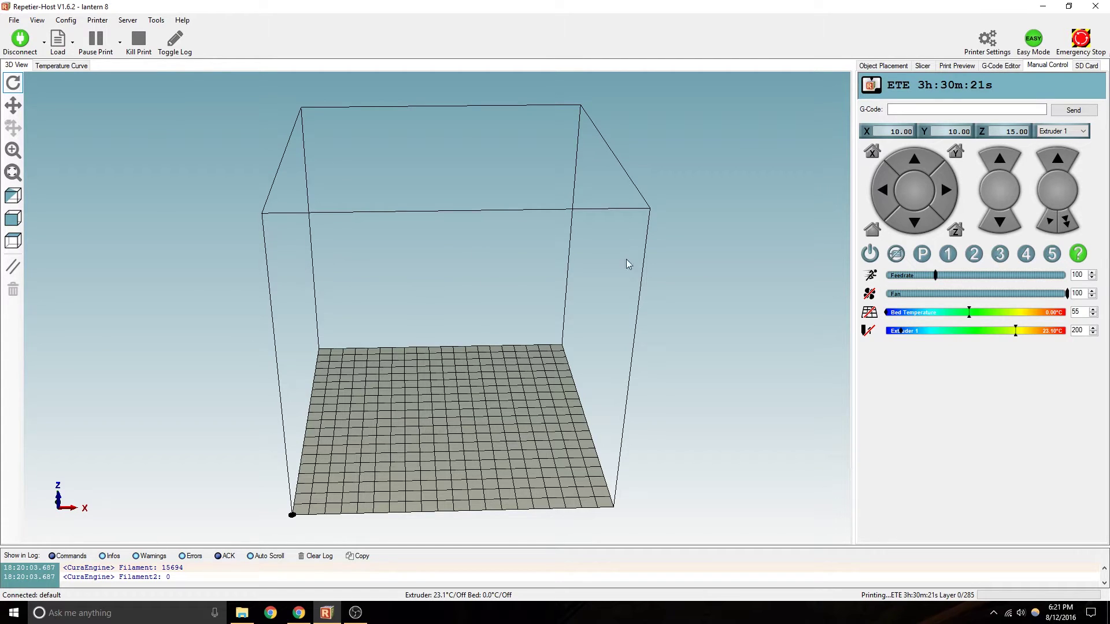
left_click_drag(936, 277, 967, 276)
left_click(904, 293)
left_click_drag(904, 293, 976, 296)
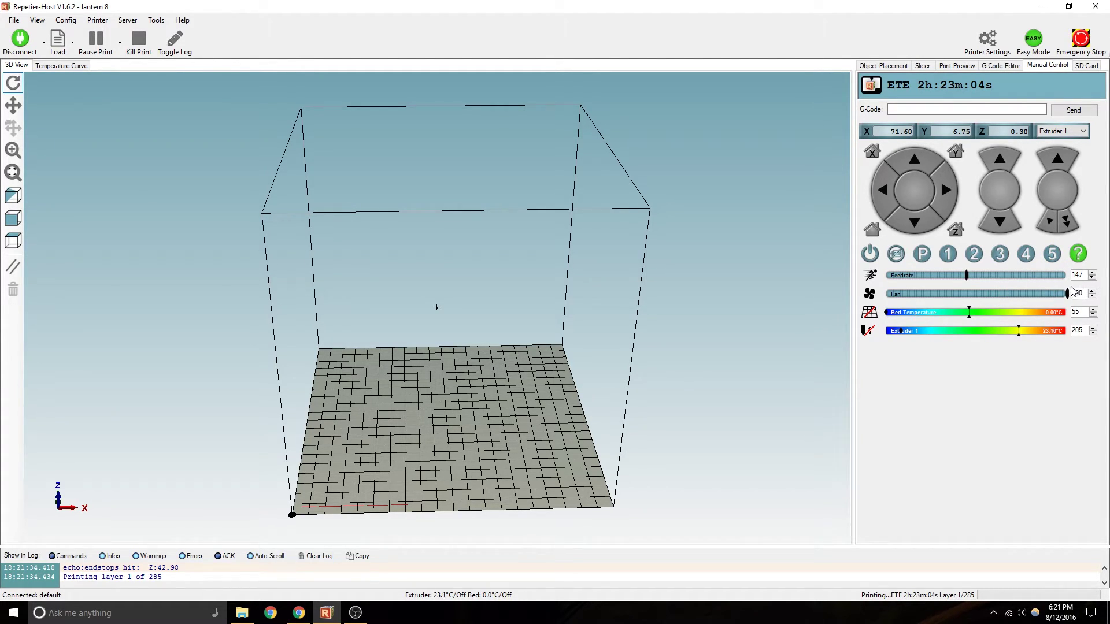
left_click(928, 274)
left_click_drag(927, 274, 942, 275)
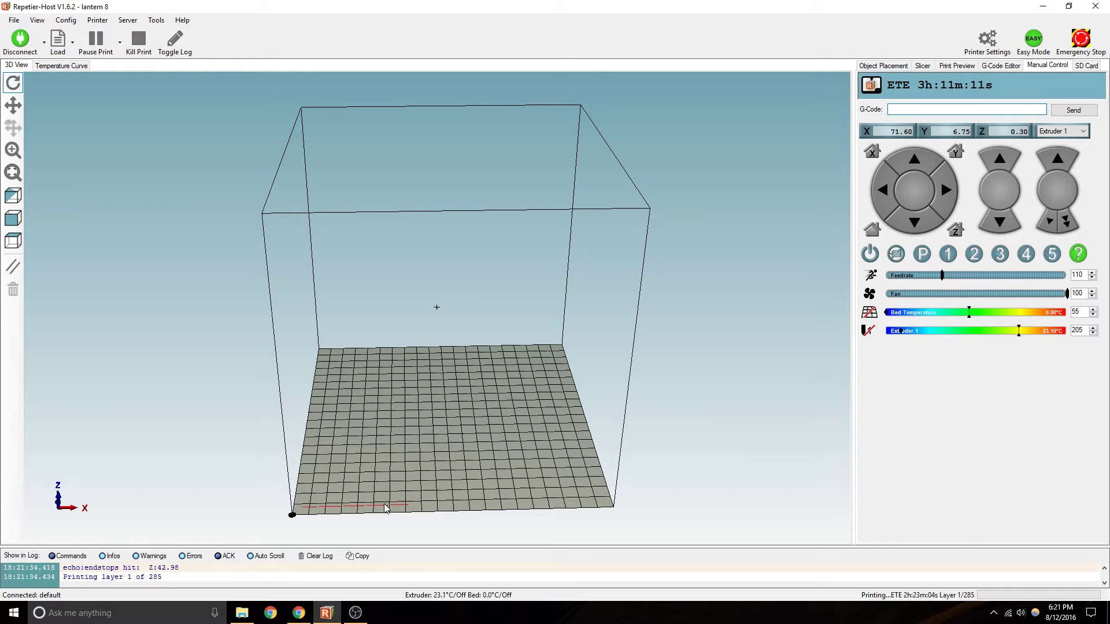
Kill the running lantern print so the status reads Print Job Killed.
scroll(373, 332, "up", 5)
scroll(371, 331, "up", 5)
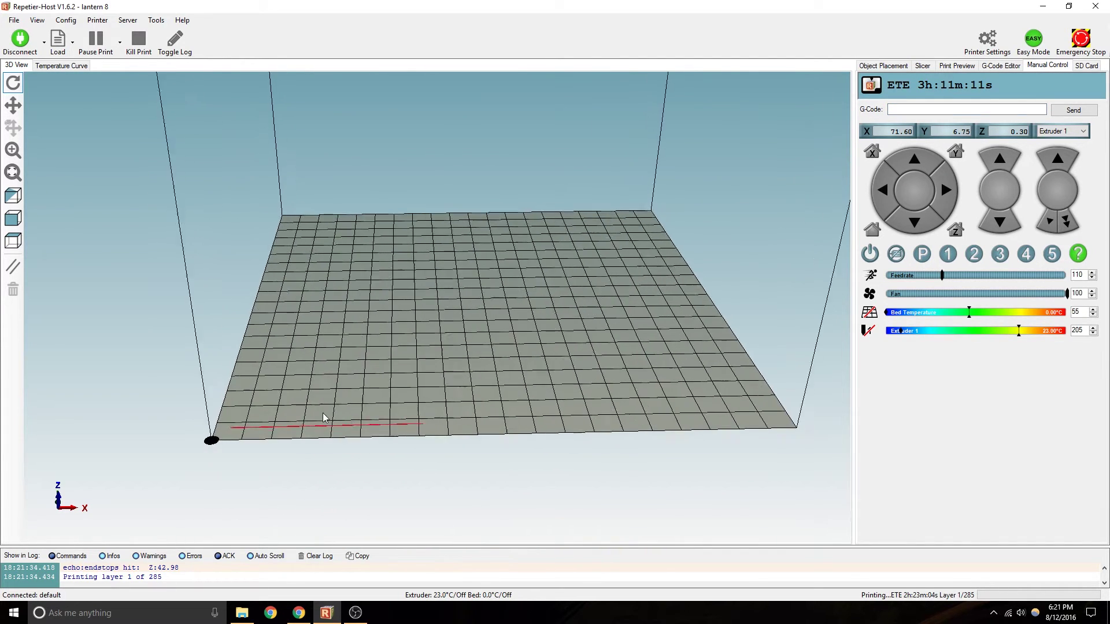
scroll(373, 358, "up", 3)
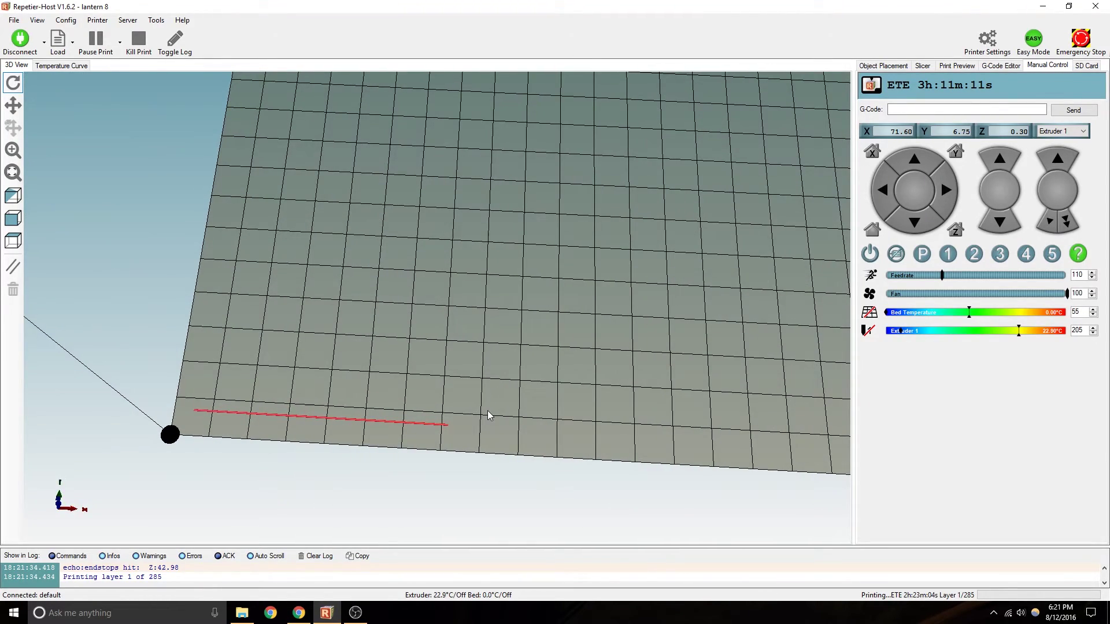
left_click_drag(548, 397, 497, 206)
scroll(456, 357, "down", 5)
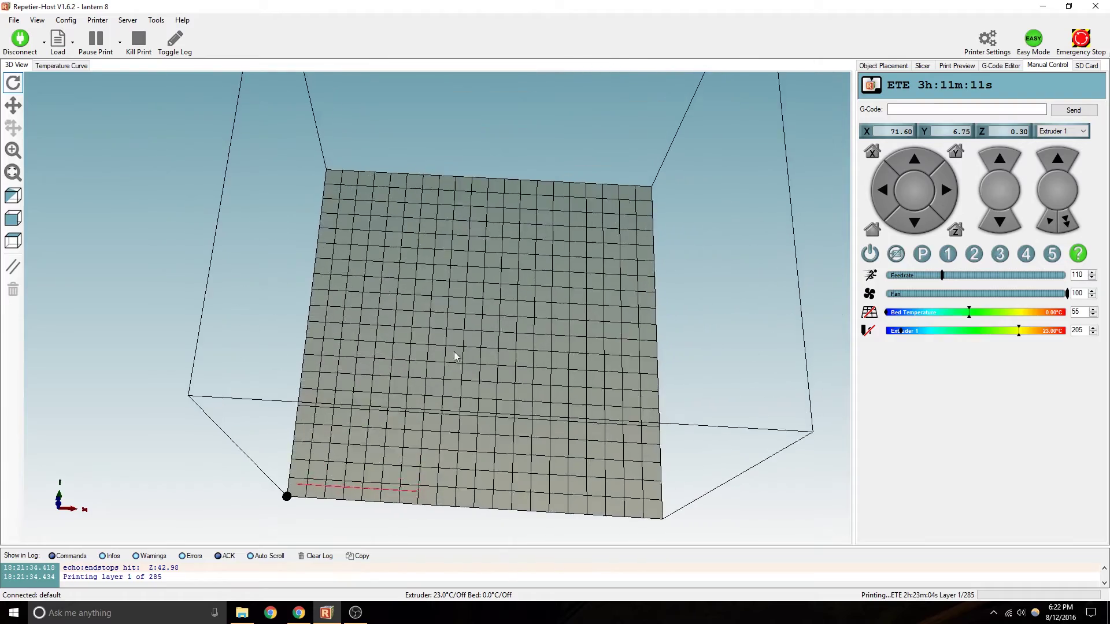
left_click_drag(455, 356, 547, 191)
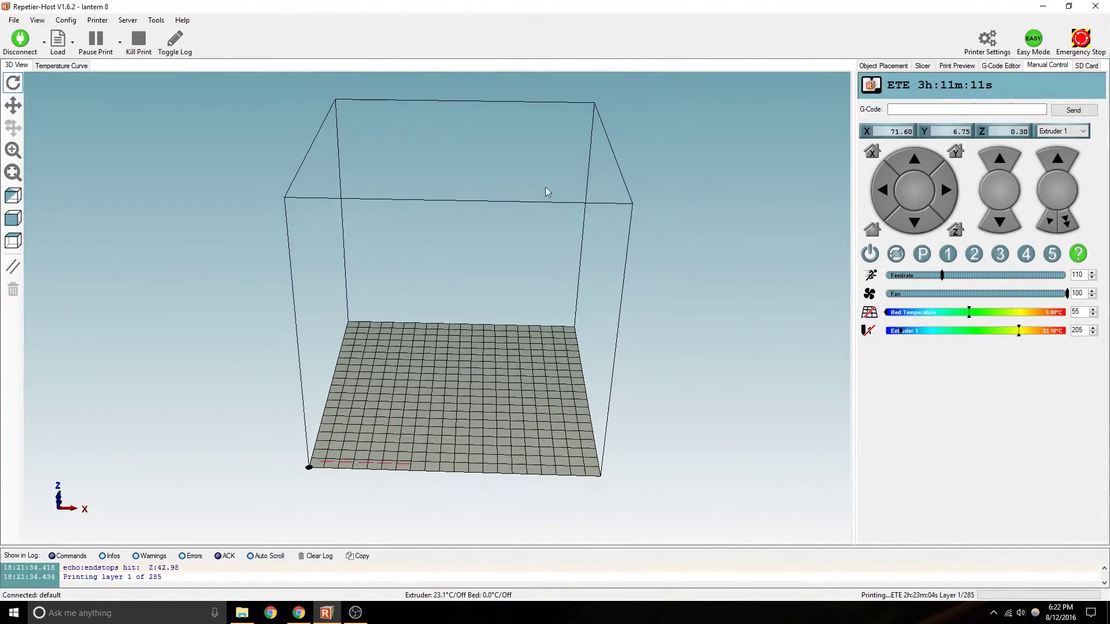
left_click(137, 43)
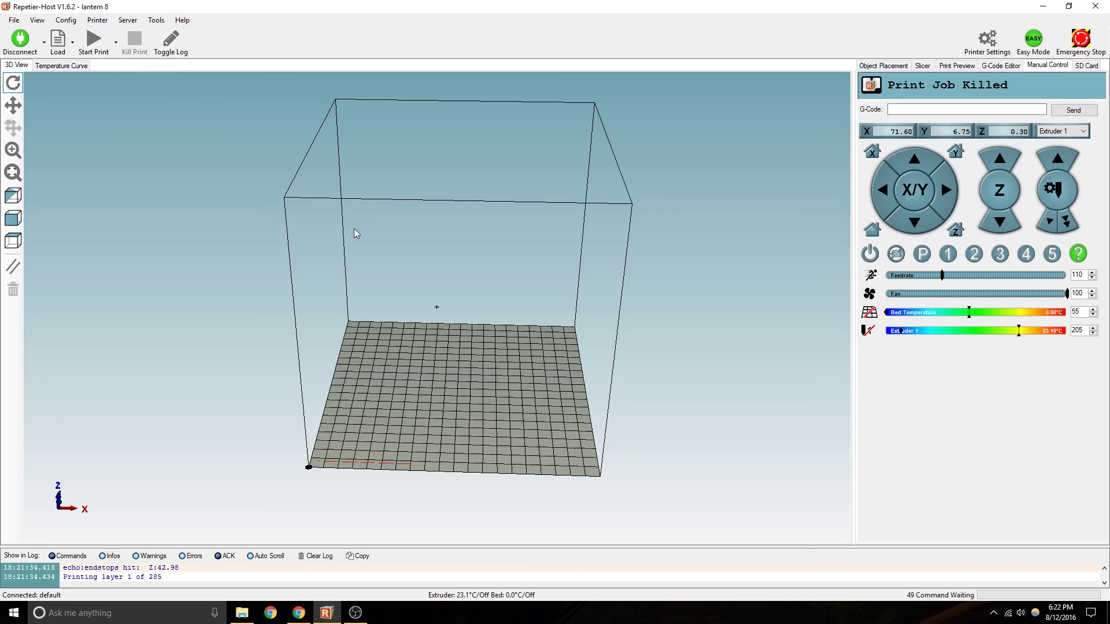